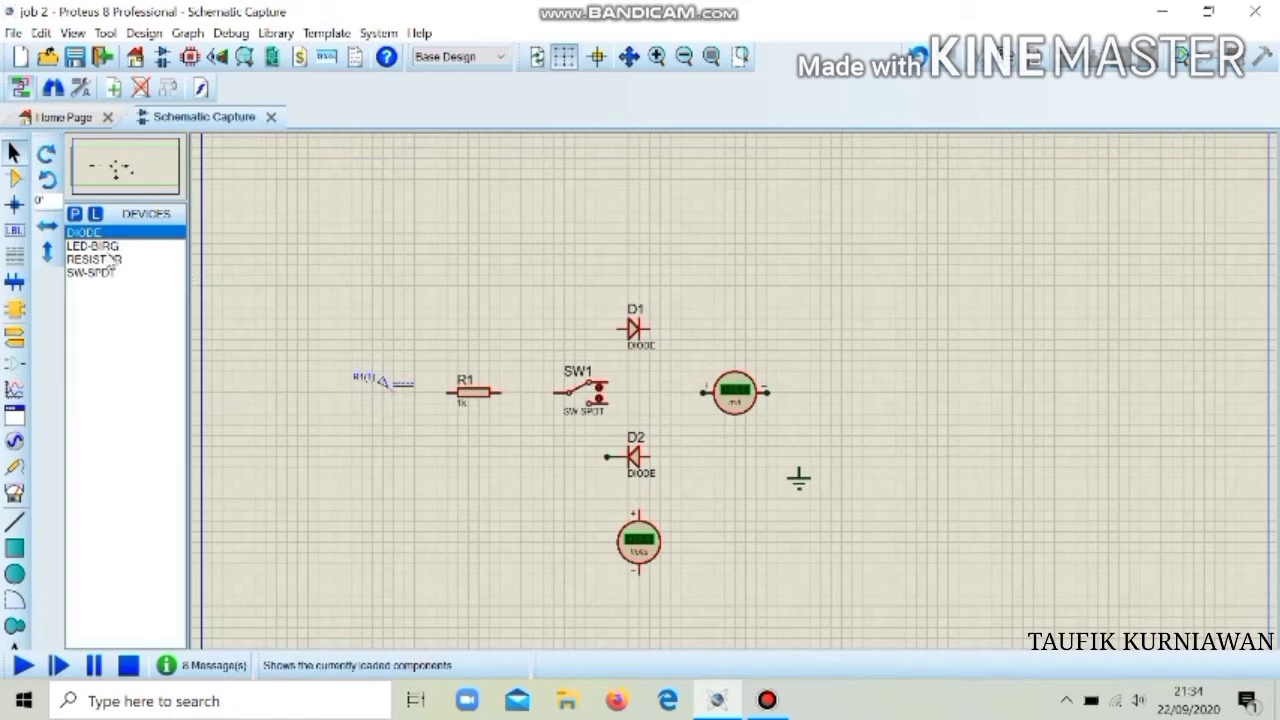
Step: Wire the DC generator to resistor R1, and R1's other end to the common terminal of switch SW1
left_click(76, 215)
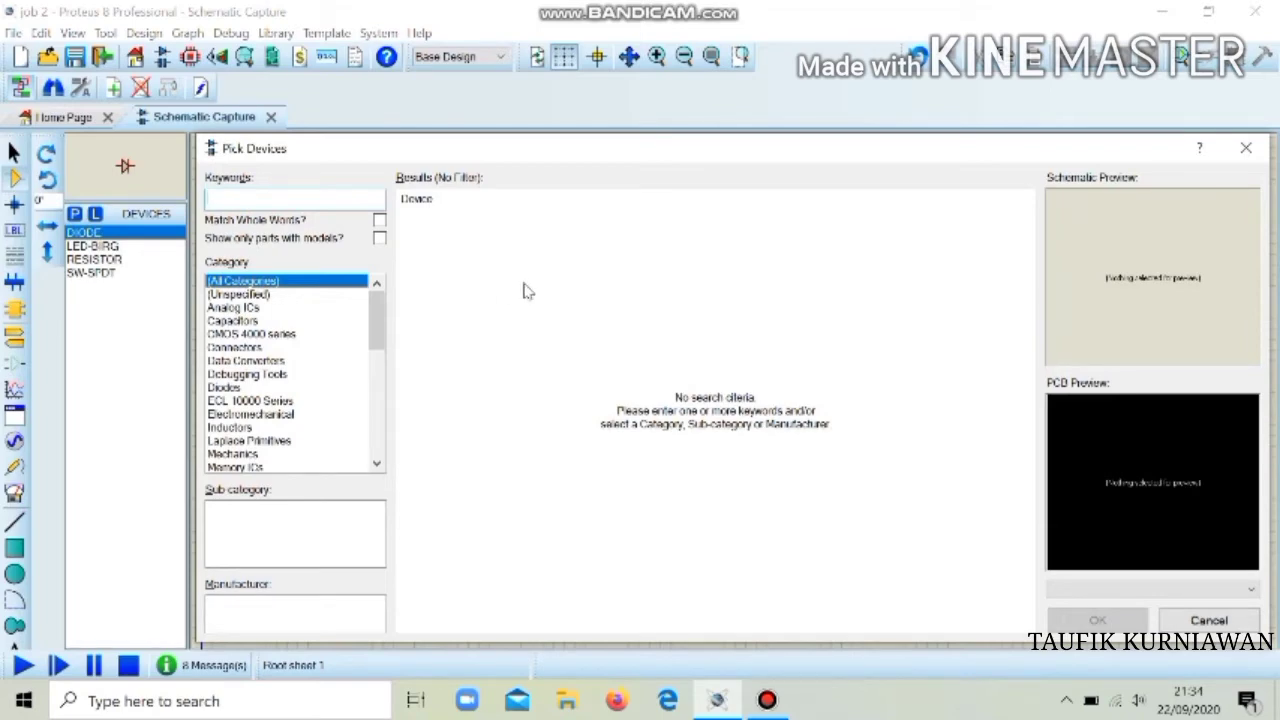
key("Escape")
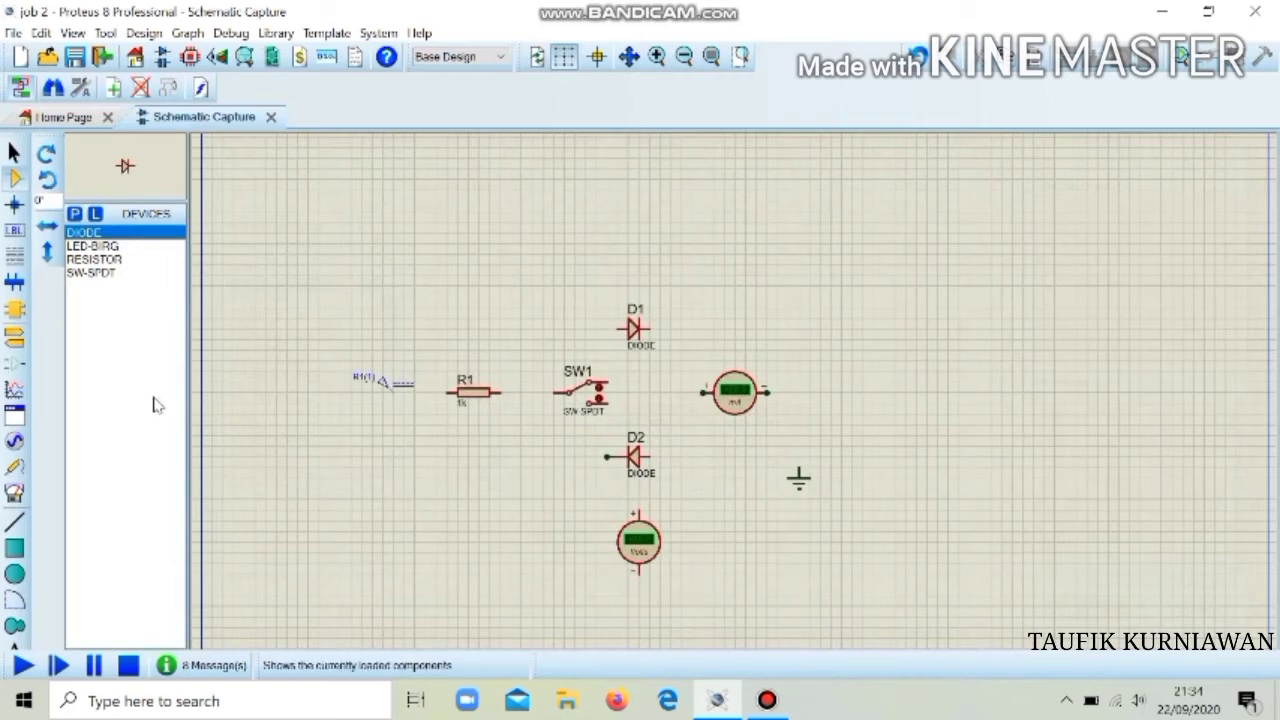
left_click(397, 391)
left_click(450, 390)
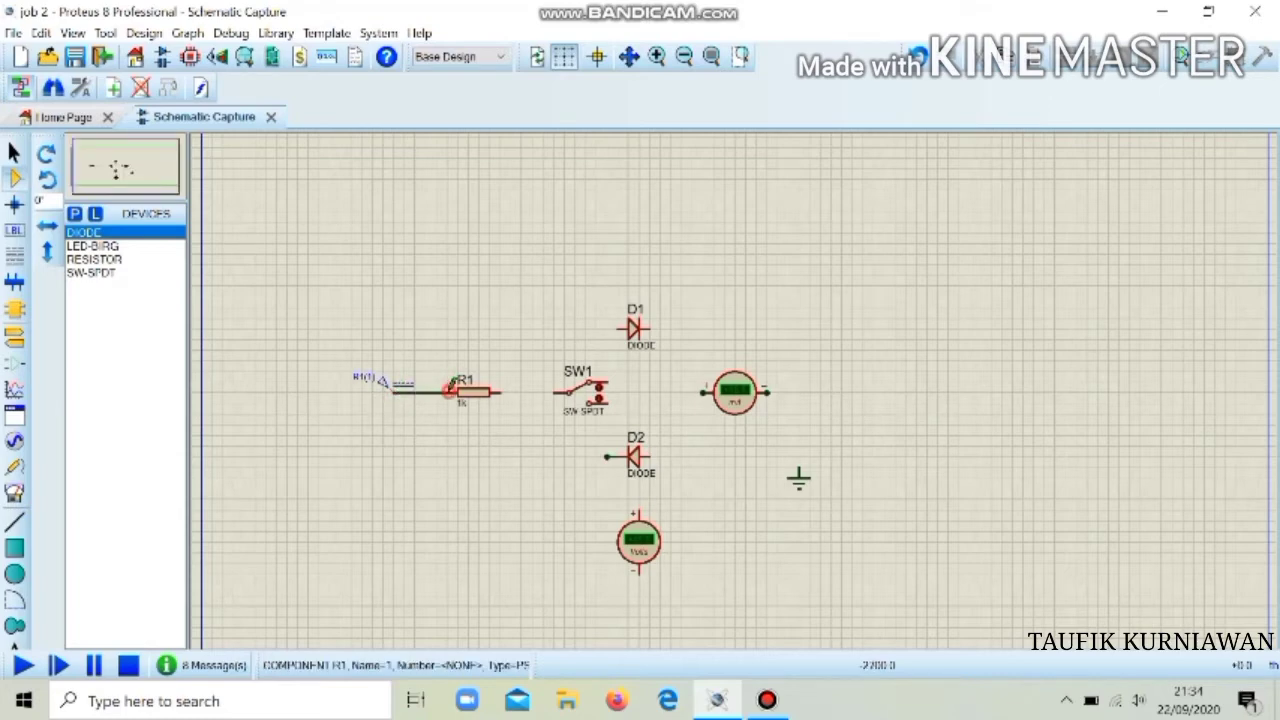
left_click(504, 390)
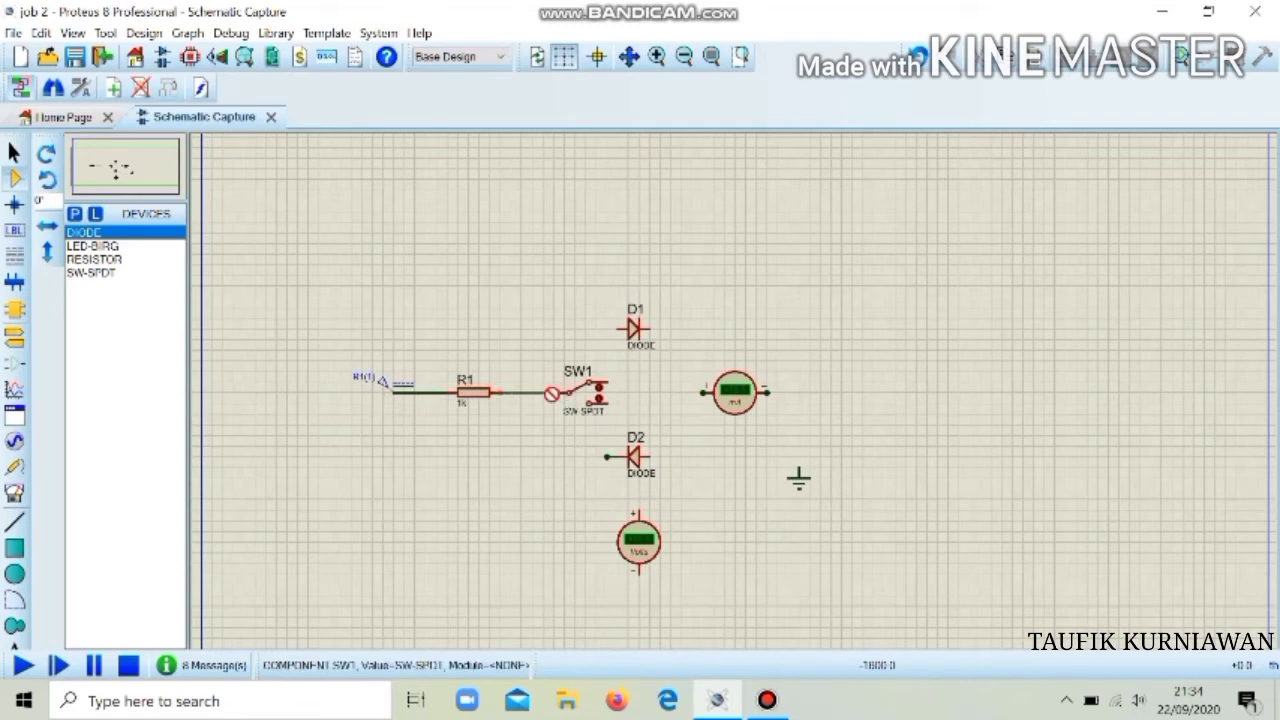
left_click(556, 389)
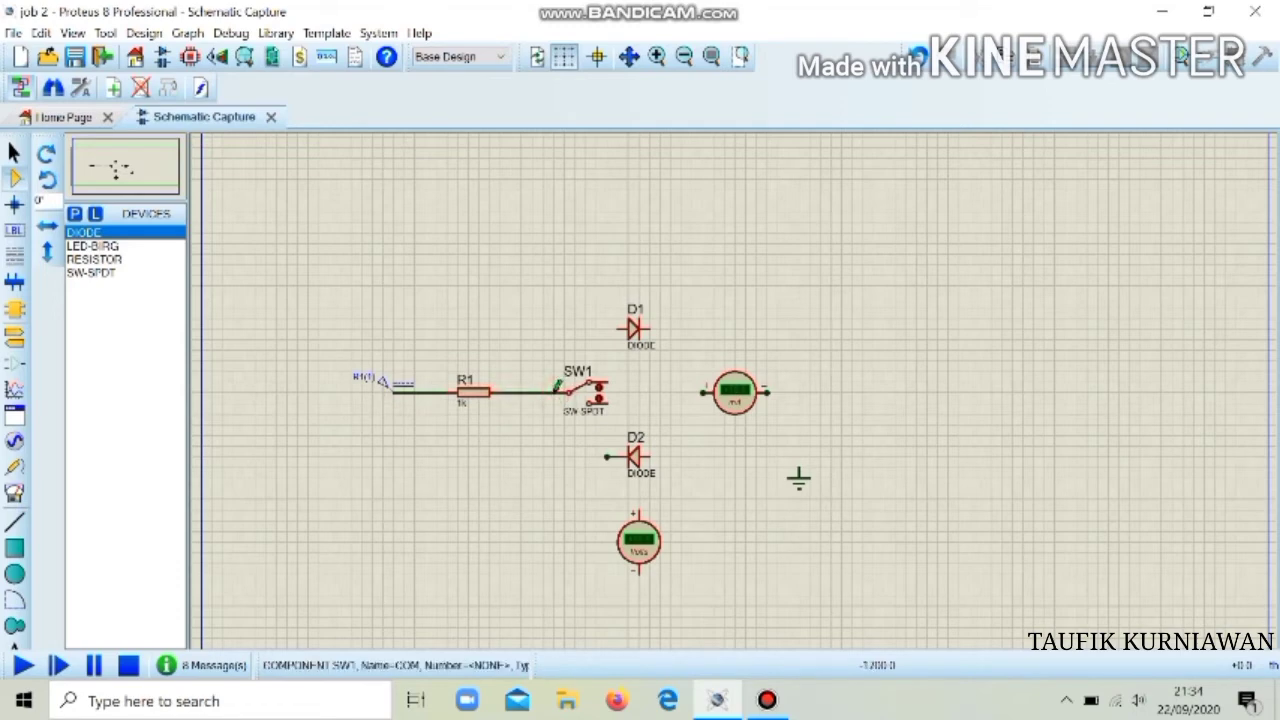
Step: Wire SW1's upper contact to the anode of D1, and D1's cathode to the ammeter's positive terminal
left_click(607, 382)
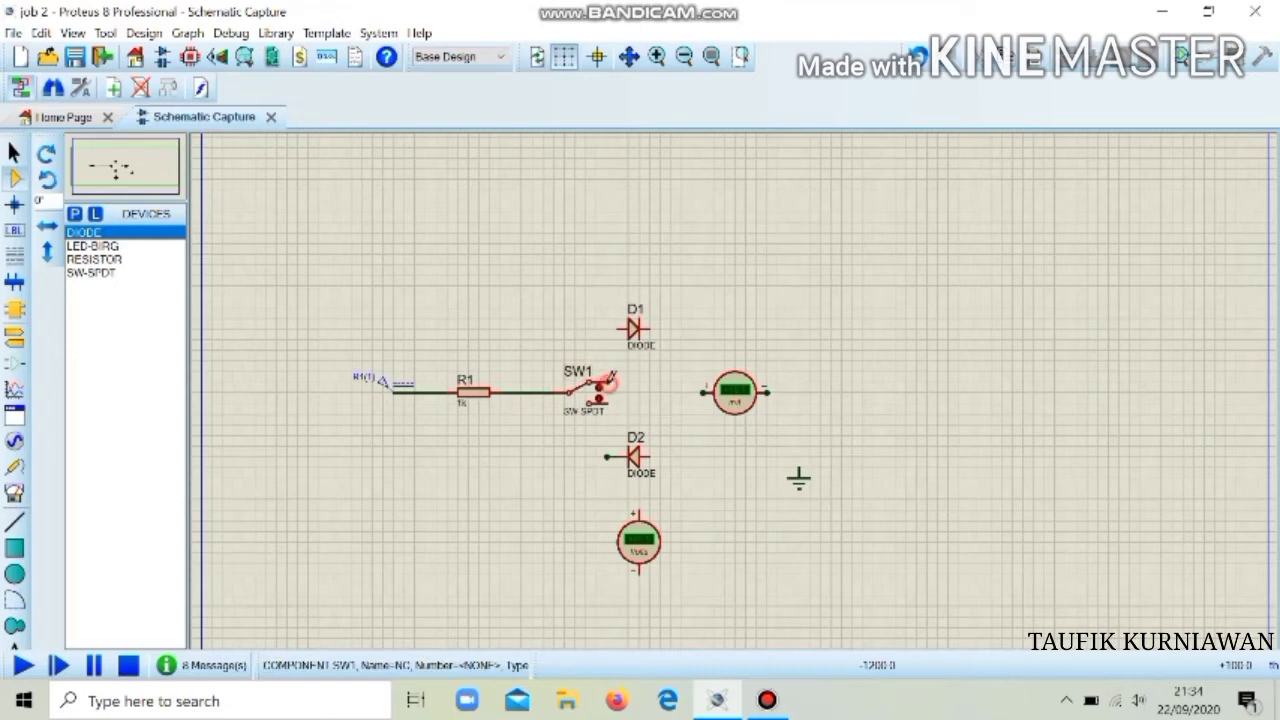
left_click(621, 320)
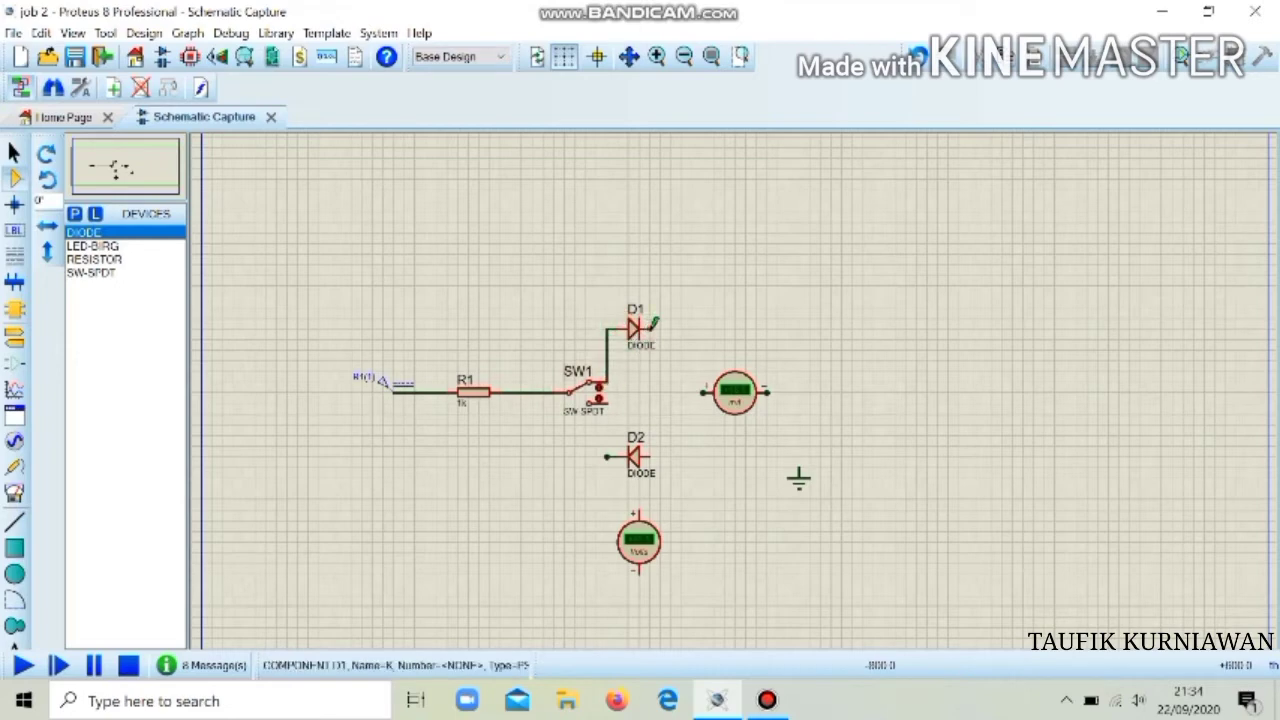
left_click(655, 321)
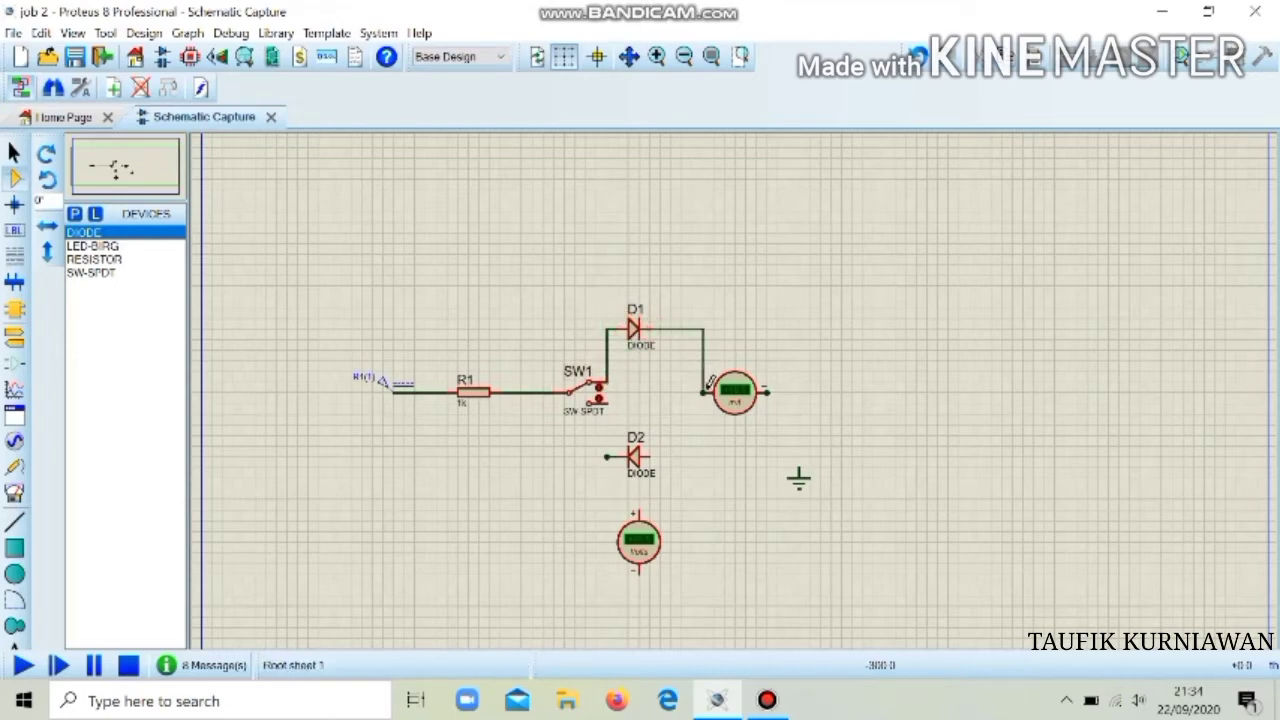
left_click(705, 390)
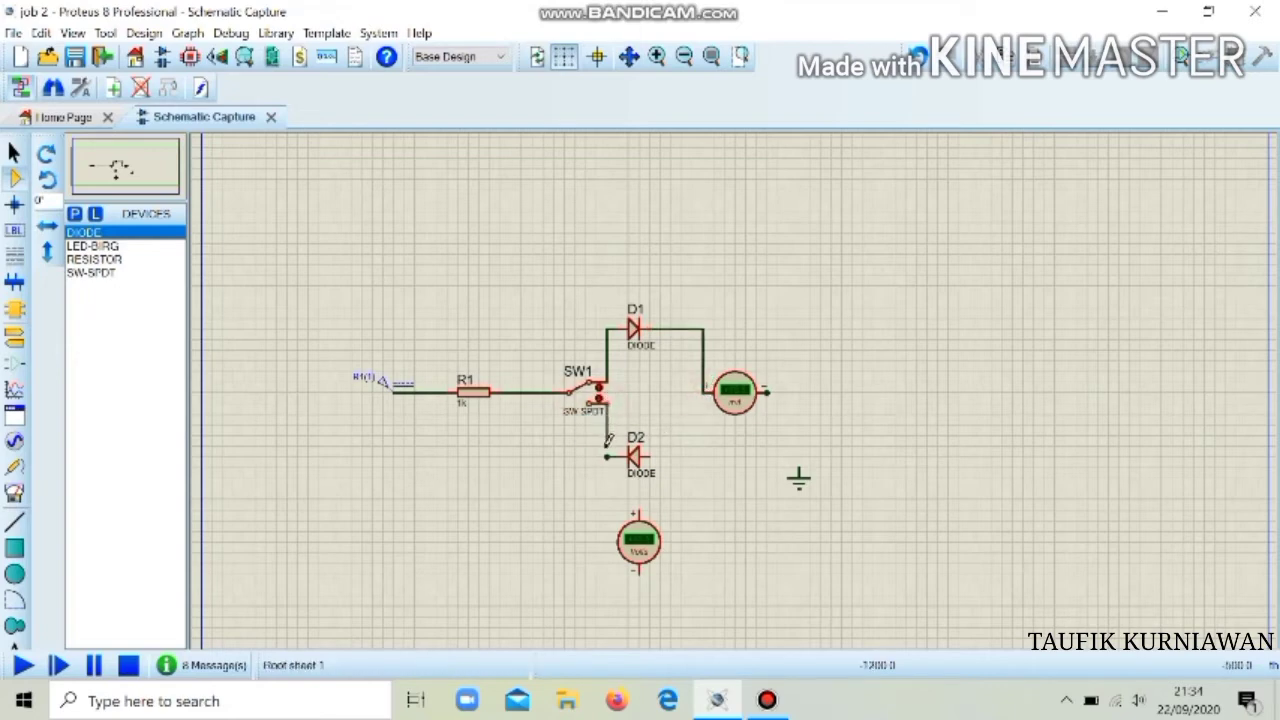
Step: Wire SW1's lower contact to D2's cathode, and D2's anode to the ammeter's positive terminal
left_click(607, 455)
left_click(652, 457)
left_click(705, 390)
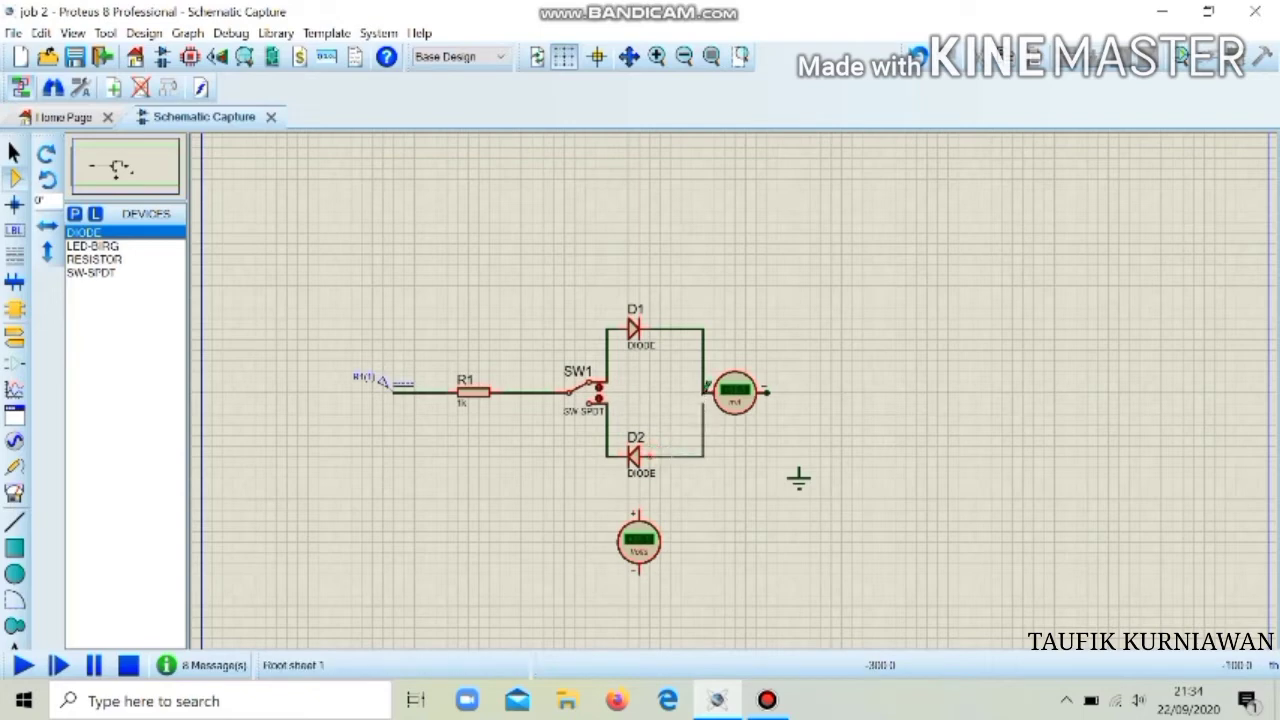
Step: Connect the voltmeter in parallel with D2, and wire the ammeter's negative terminal to ground
left_click(640, 504)
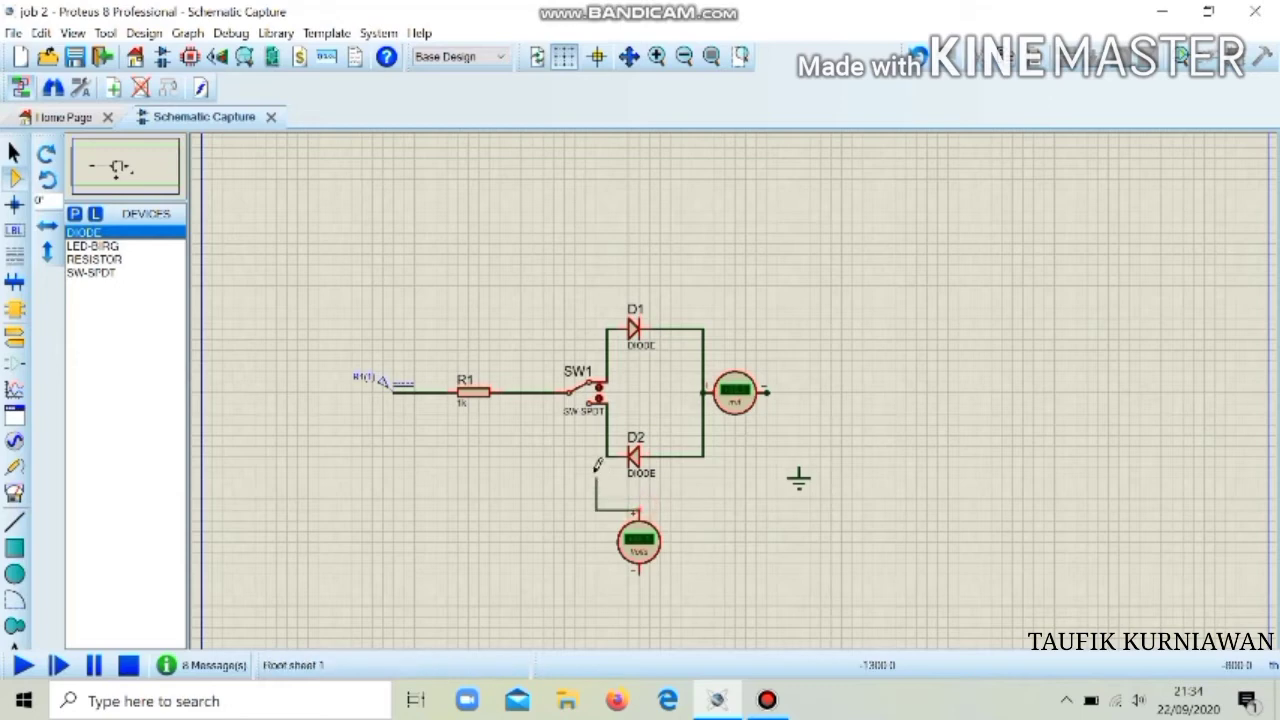
left_click(607, 453)
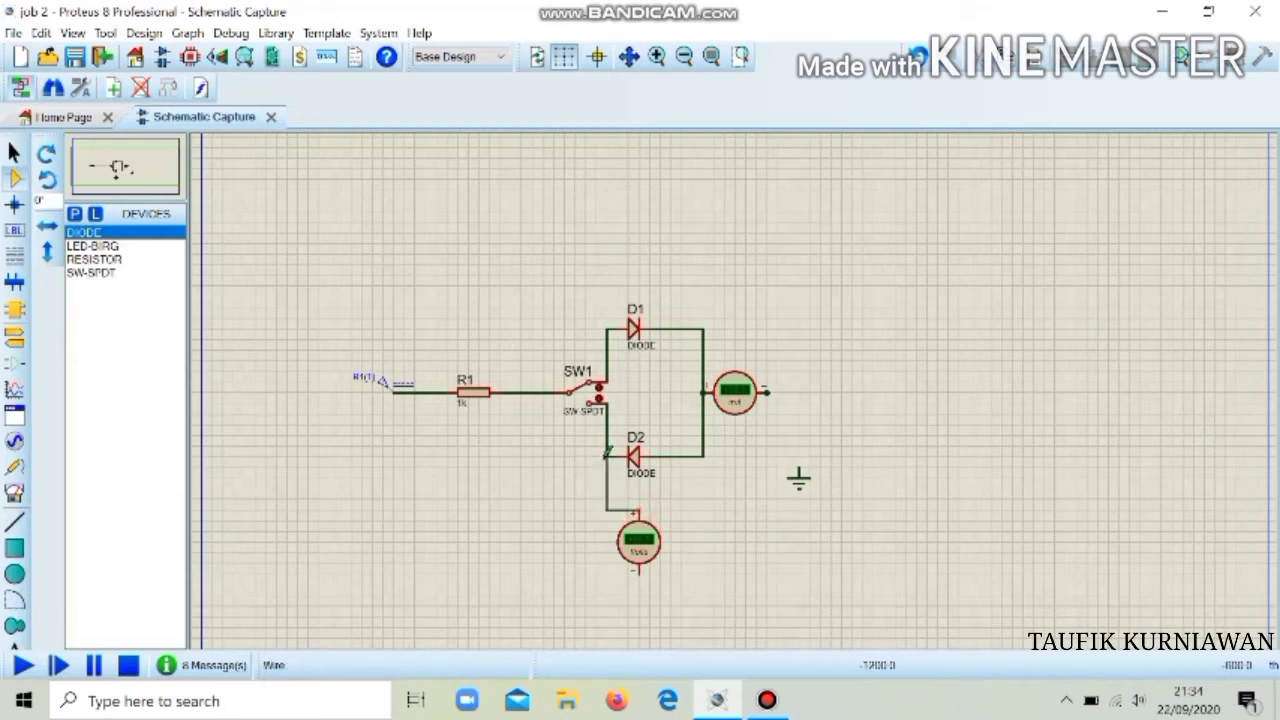
left_click(641, 568)
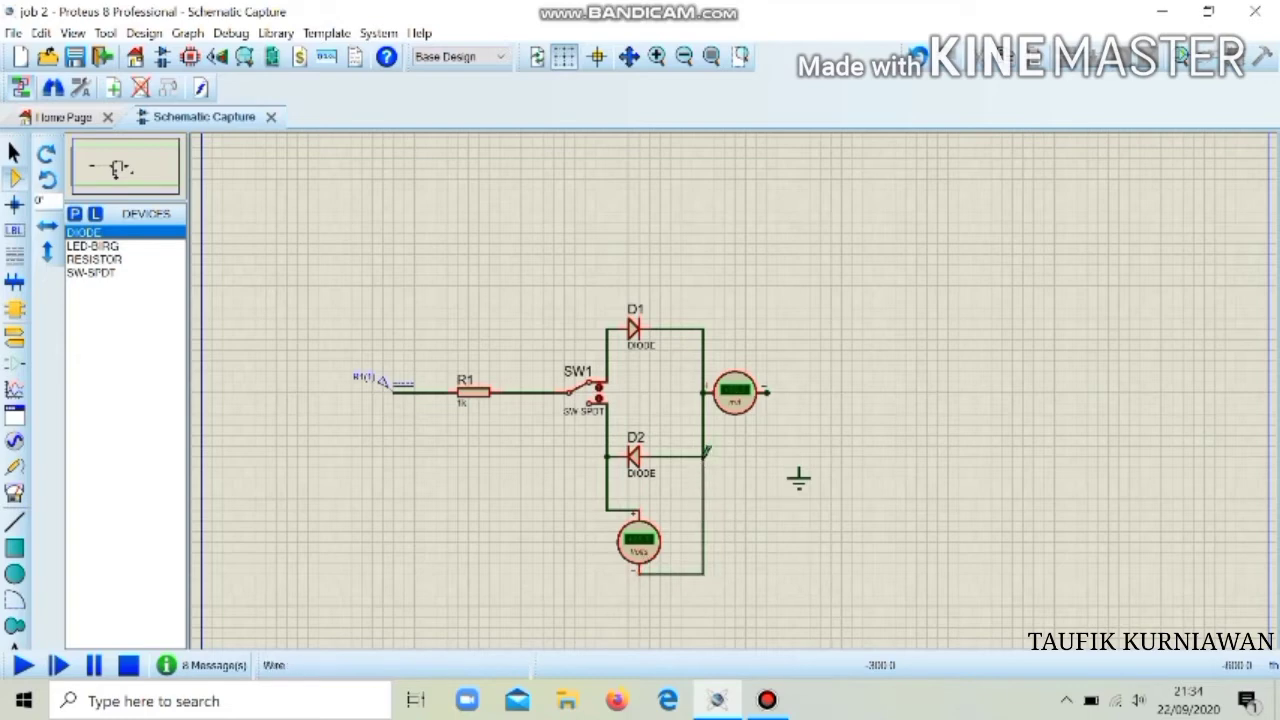
left_click(705, 456)
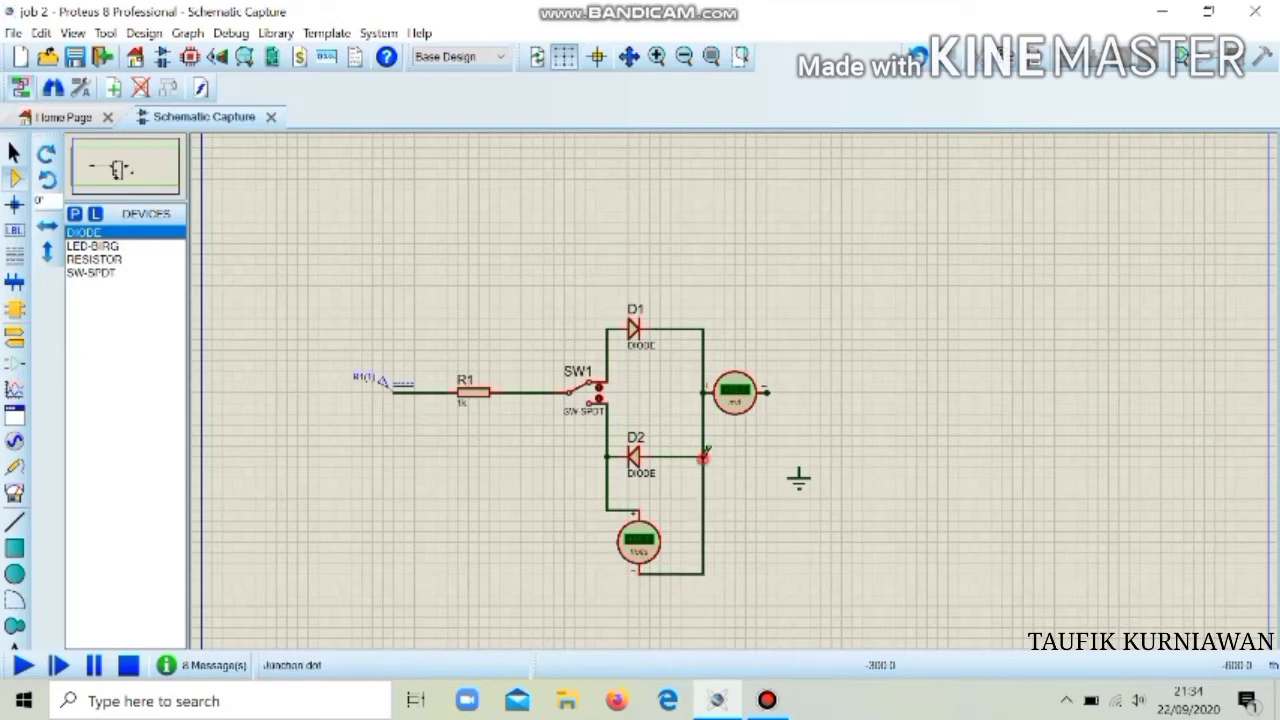
left_click(771, 391)
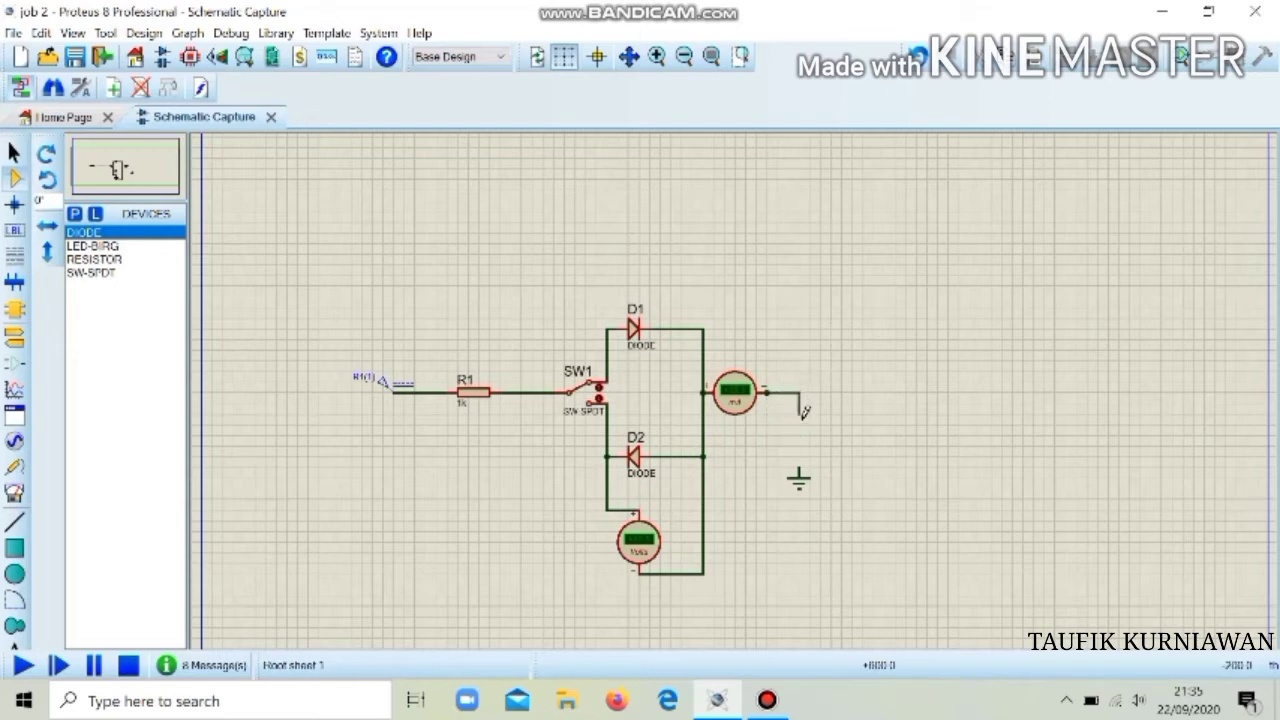
left_click(800, 466)
Step: Check the DC generator's voltage setting in its properties
double_click(383, 390)
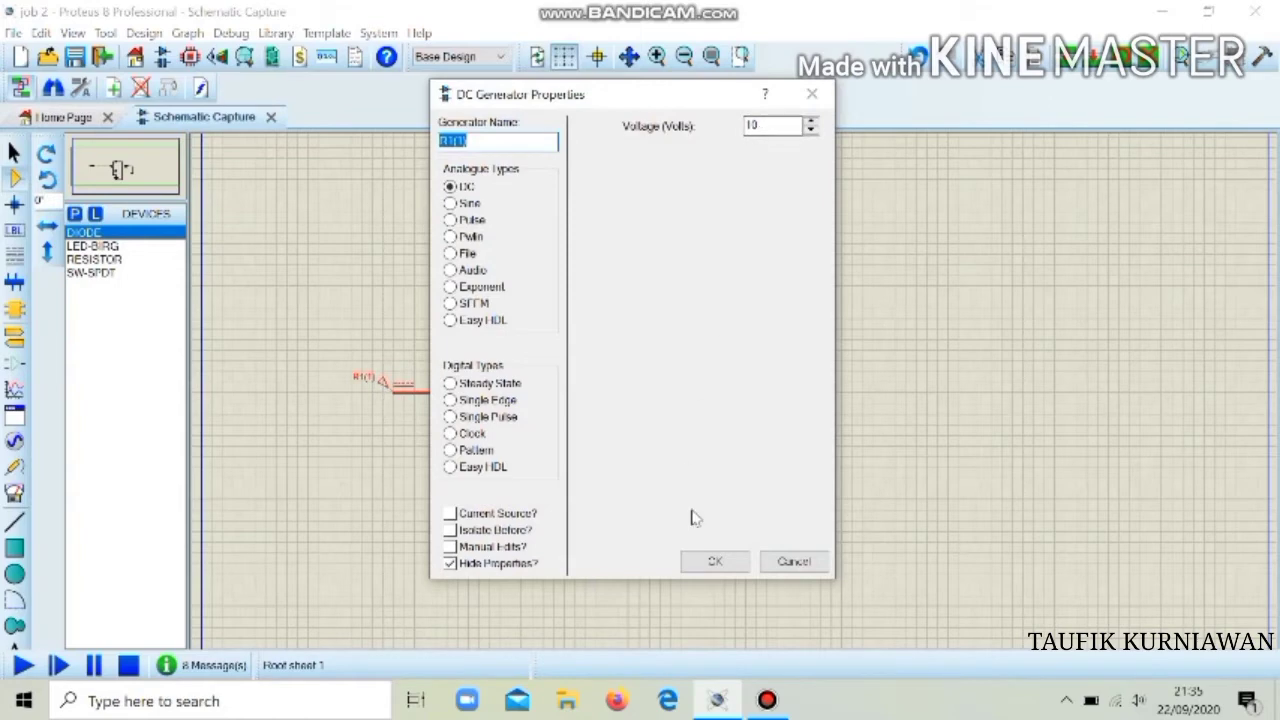
left_click(713, 562)
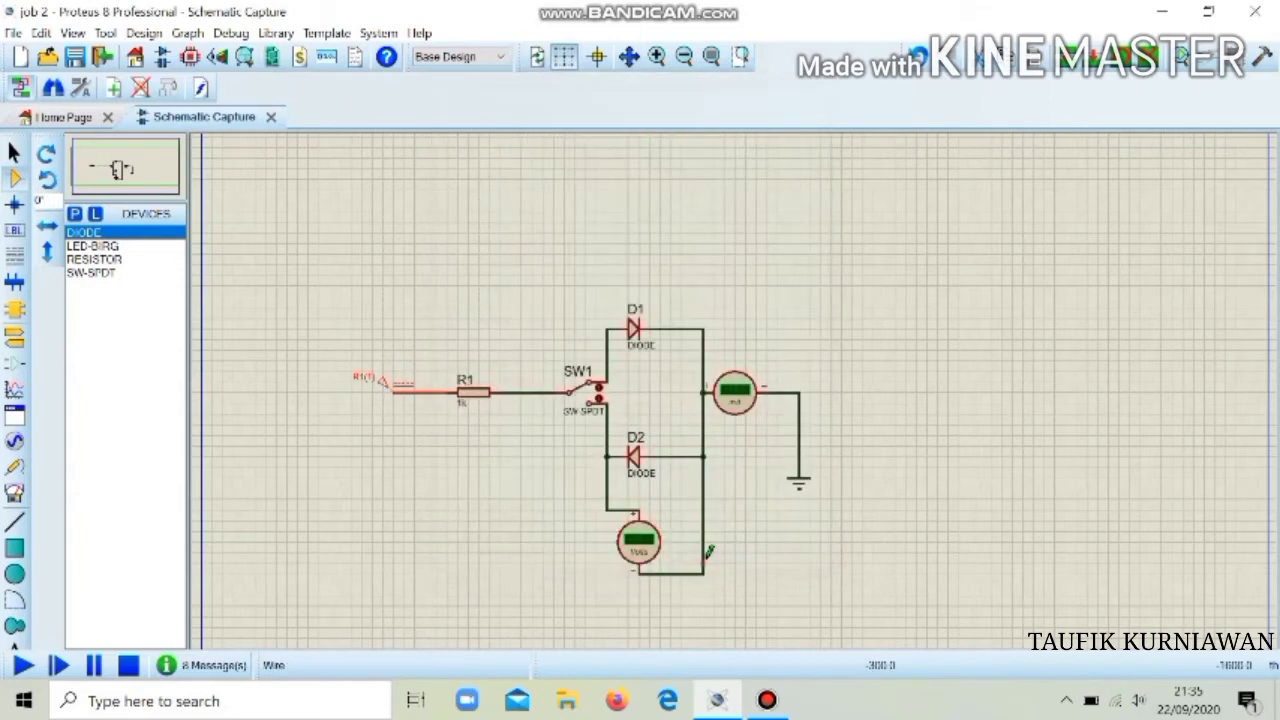
left_click(500, 453)
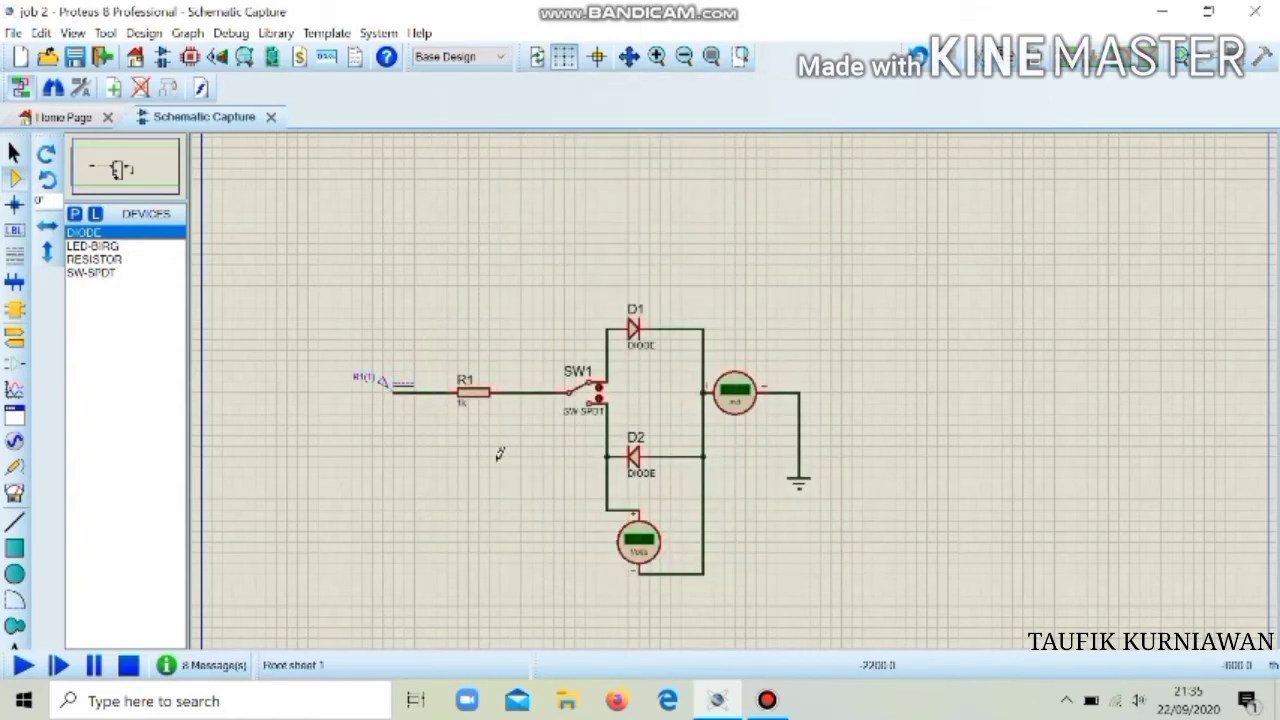
Step: Run the circuit simulation and switch SW1 to its lower contact
left_click(24, 666)
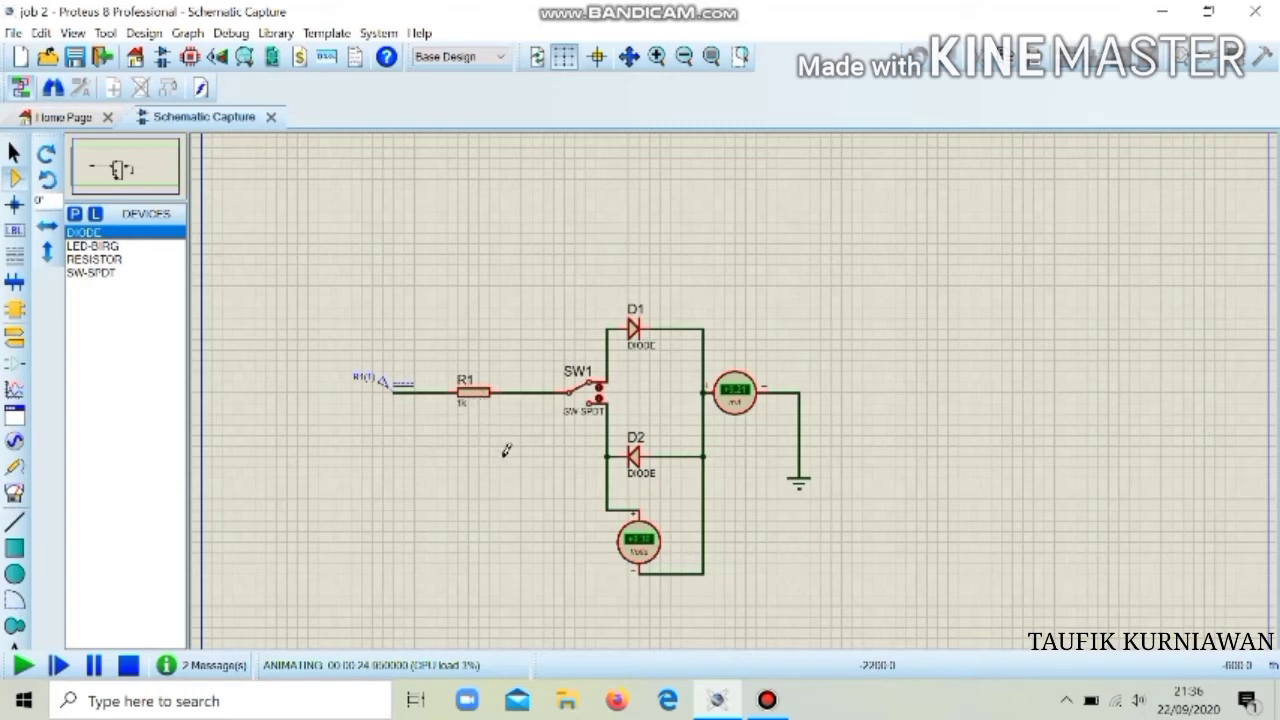
left_click(584, 406)
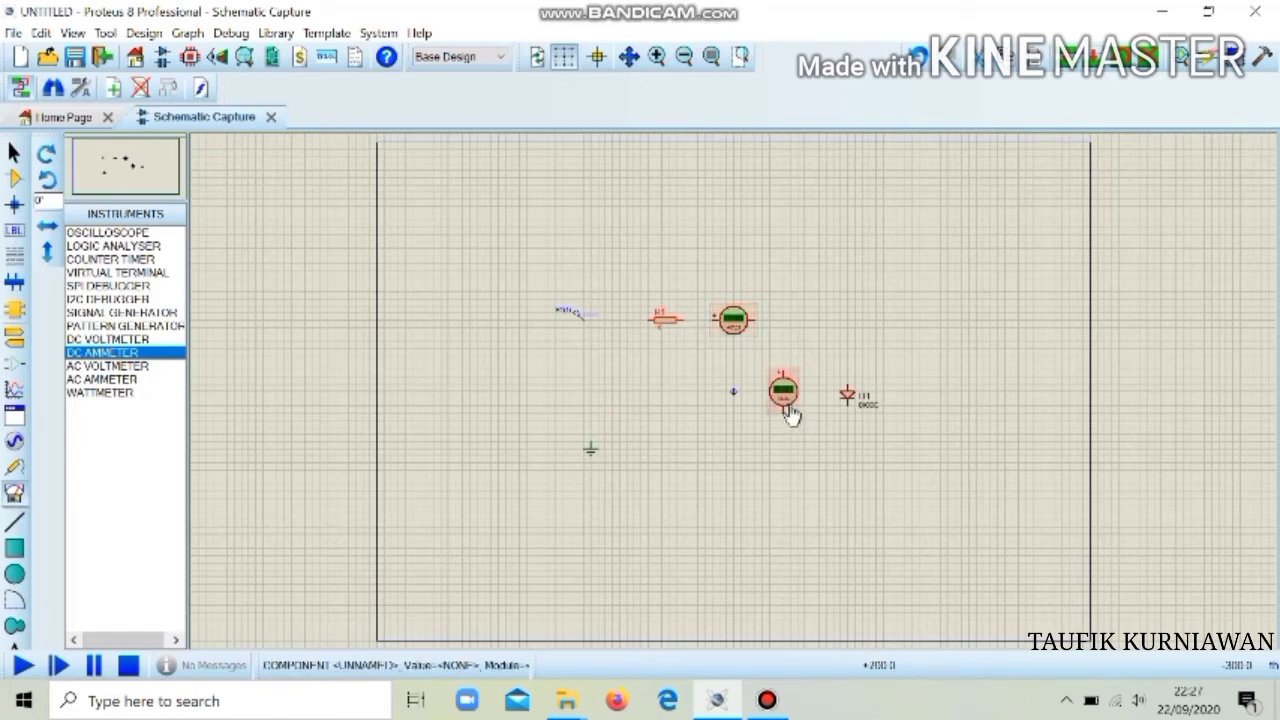
Step: Set the DC ammeter's display range to Milliamps
double_click(733, 340)
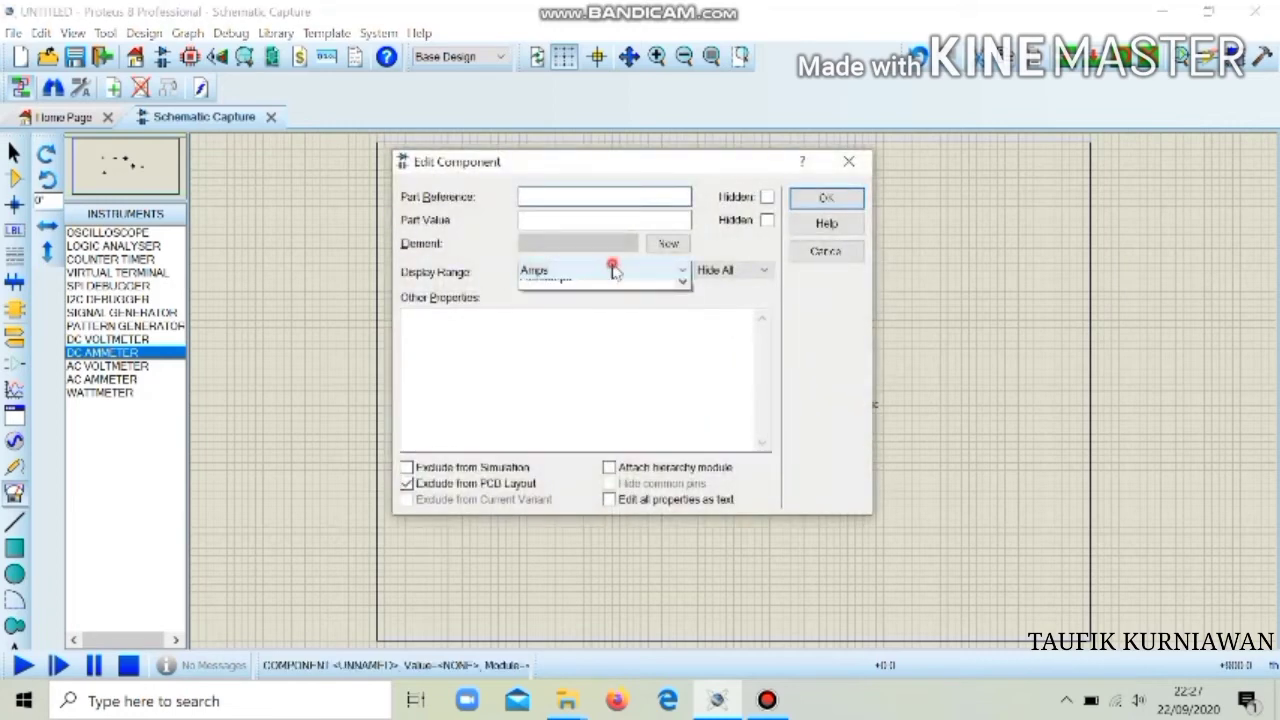
left_click(609, 267)
left_click(580, 314)
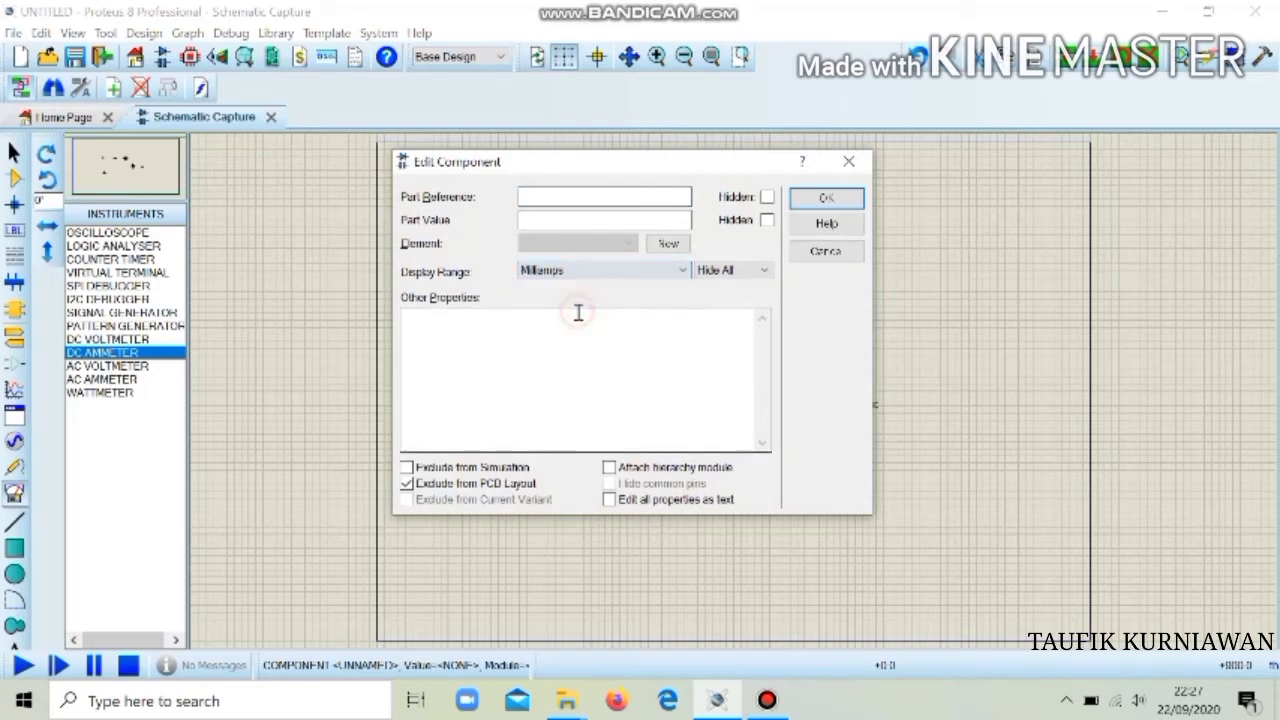
left_click(826, 199)
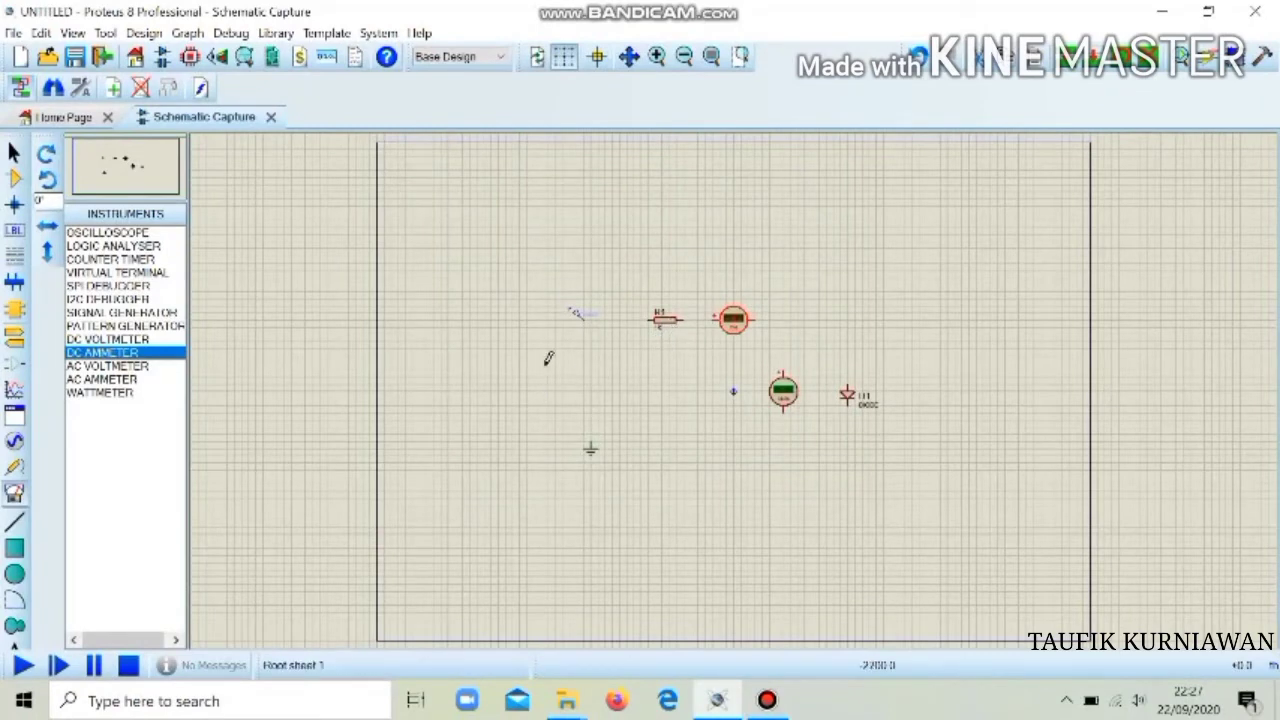
Step: Wire the DC generator through R1 and the ammeter in series to the voltmeter's positive terminal
left_click(783, 386)
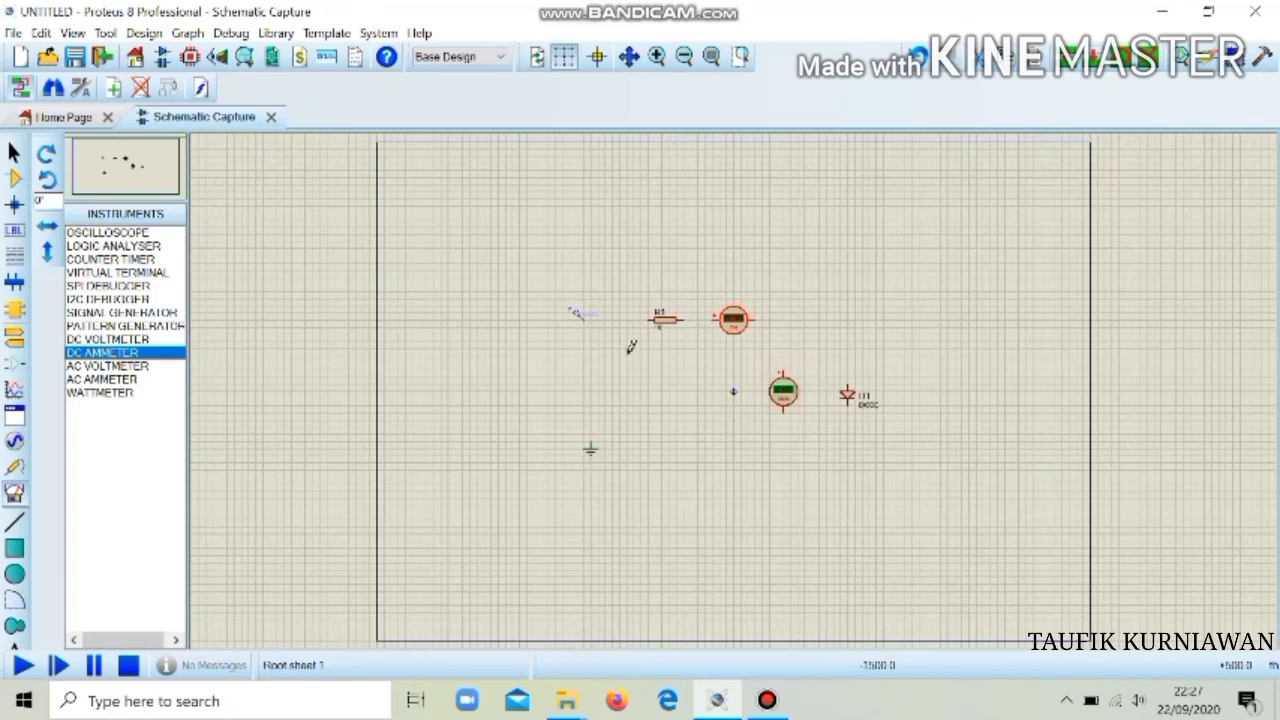
left_click(581, 316)
left_click(656, 319)
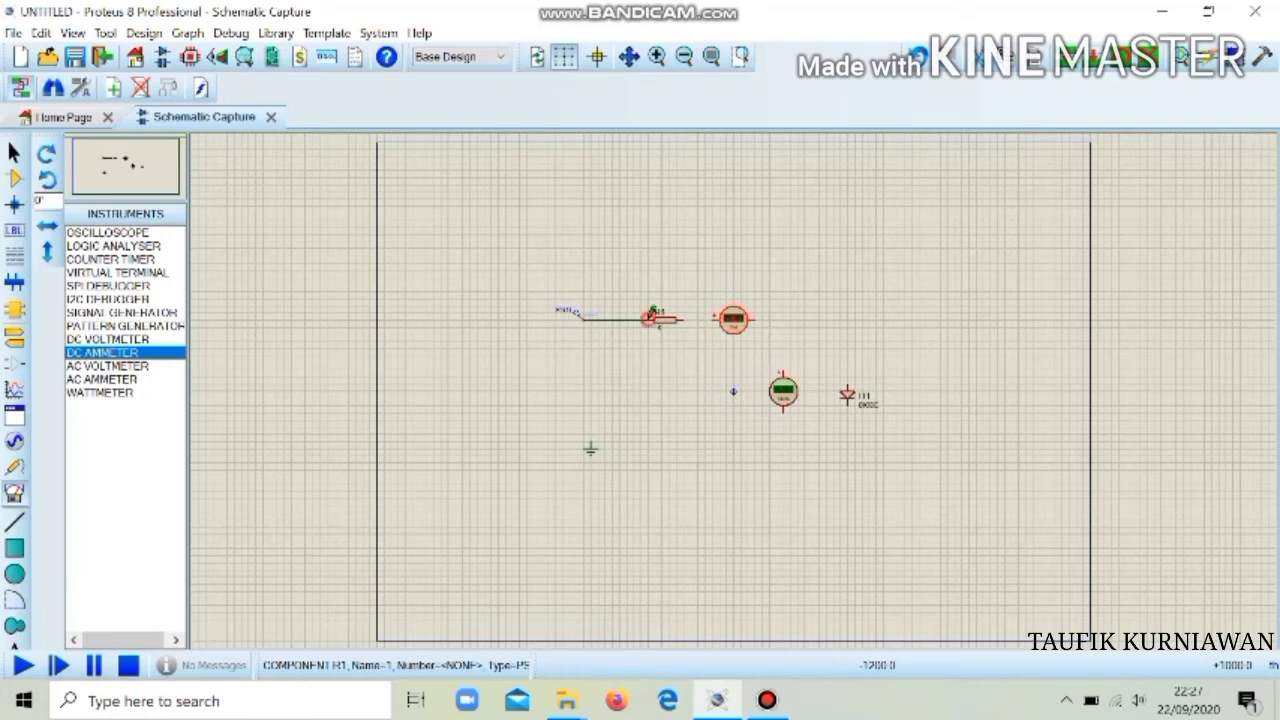
left_click(684, 318)
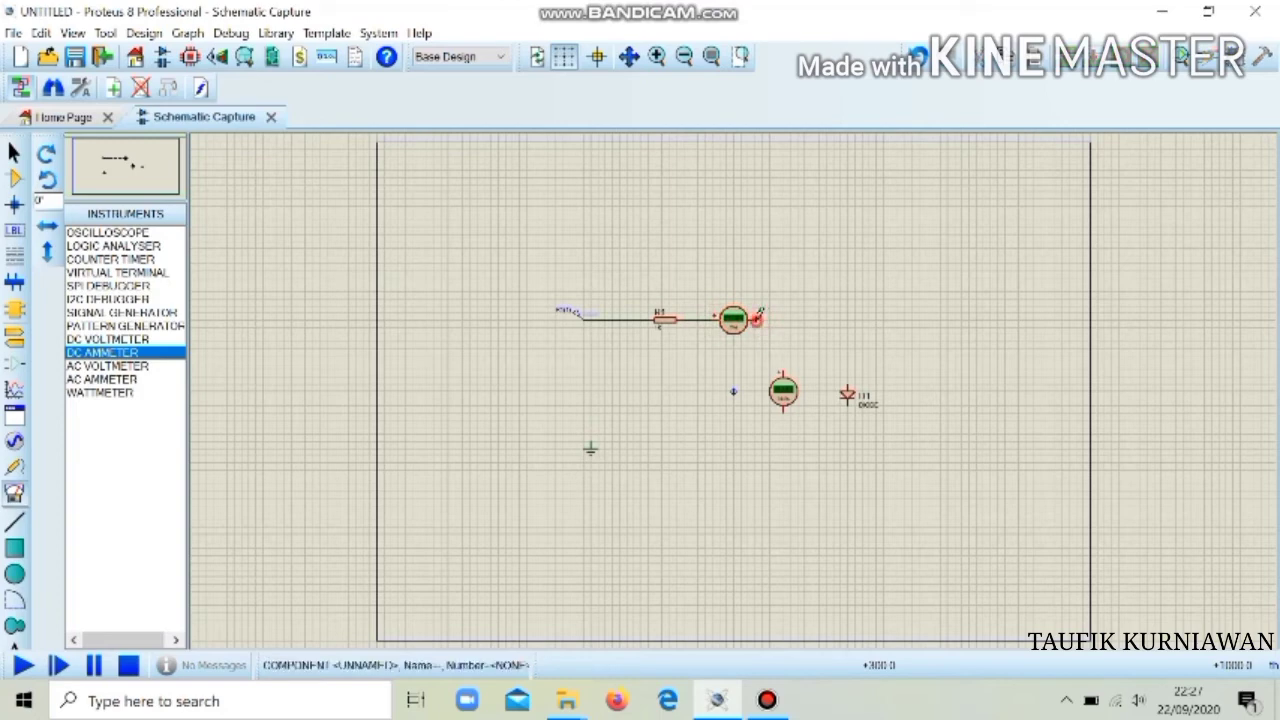
left_click(760, 316)
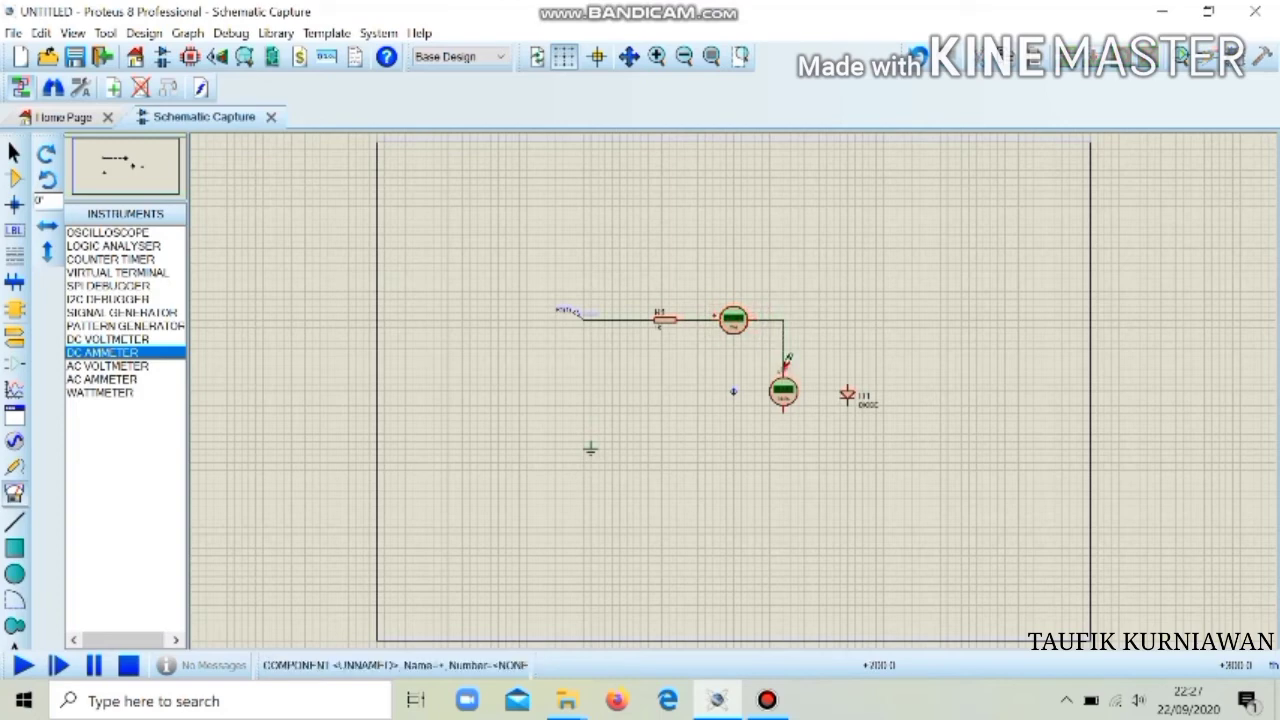
left_click(785, 365)
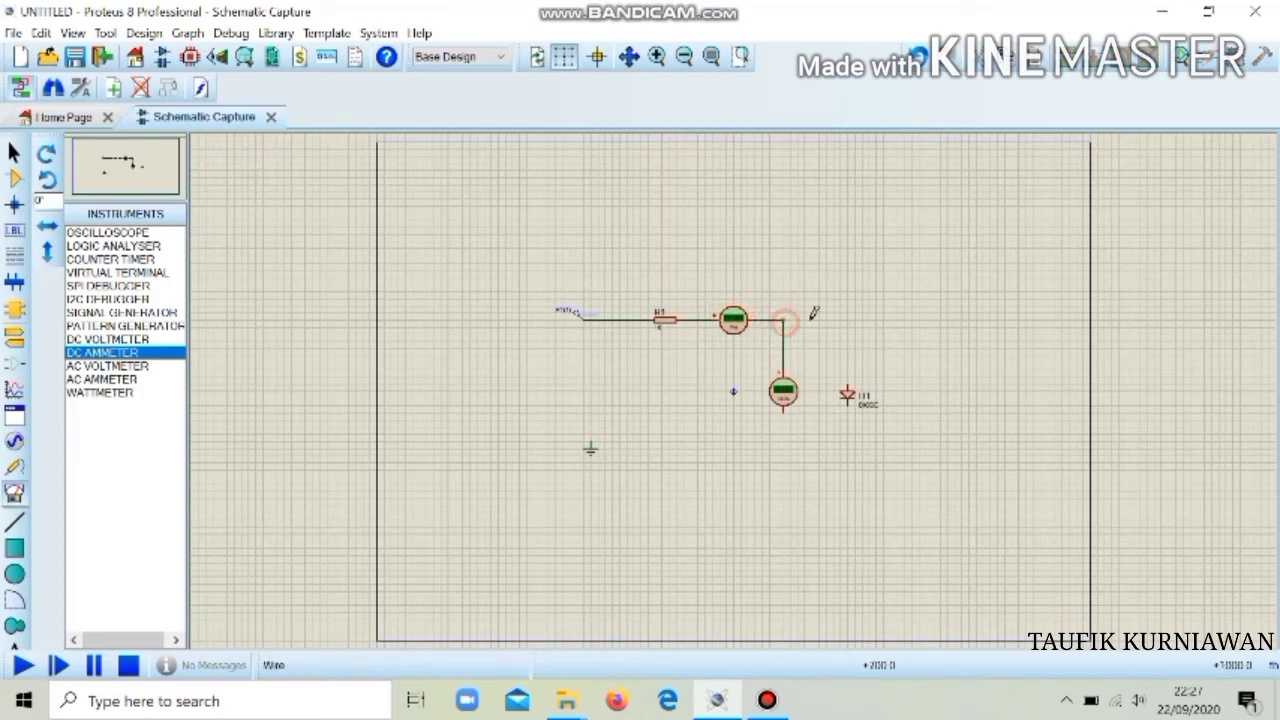
Step: Connect D1 in parallel with the voltmeter, wiring D1's cathode and the voltmeter's negative terminal to ground
left_click(783, 320)
left_click(849, 379)
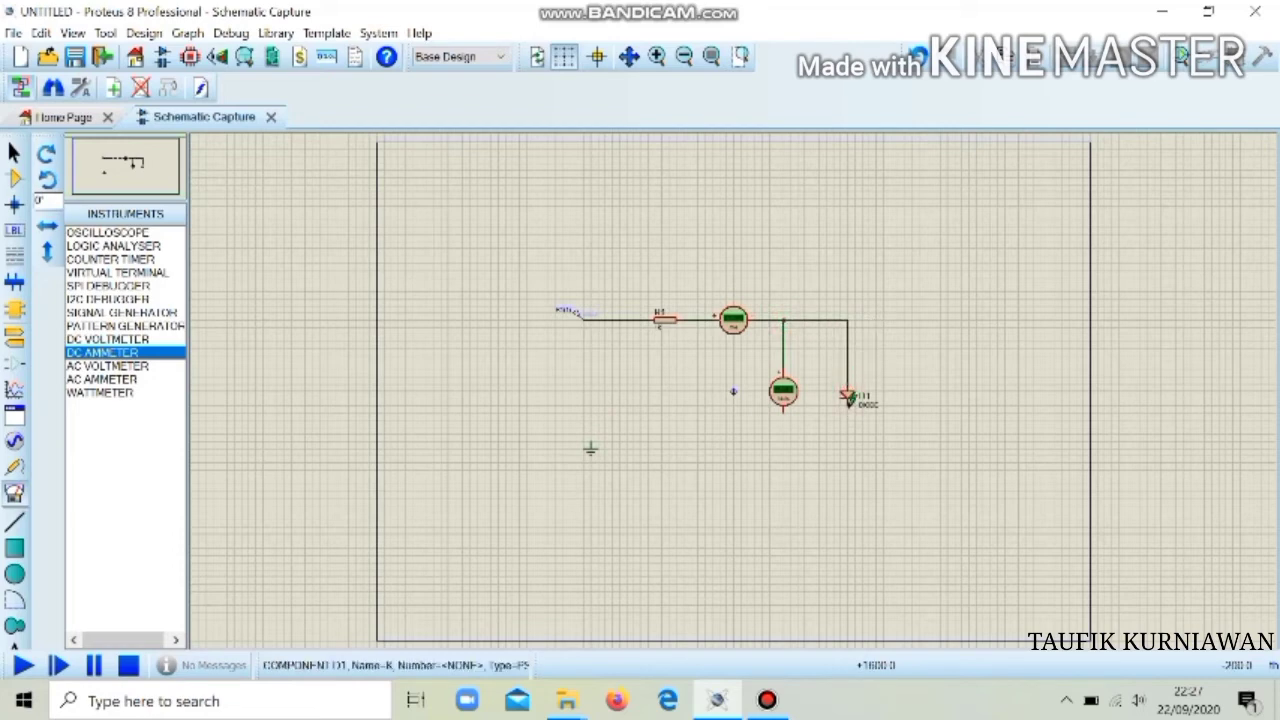
left_click(849, 403)
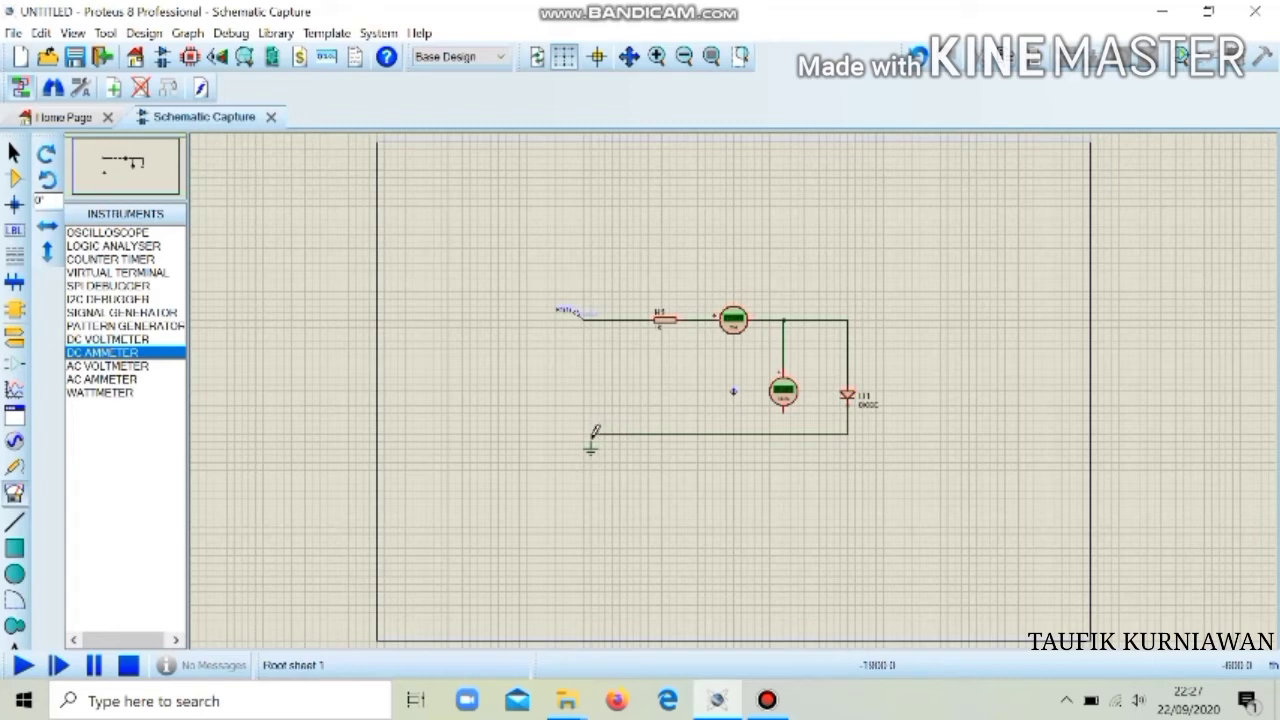
left_click(785, 432)
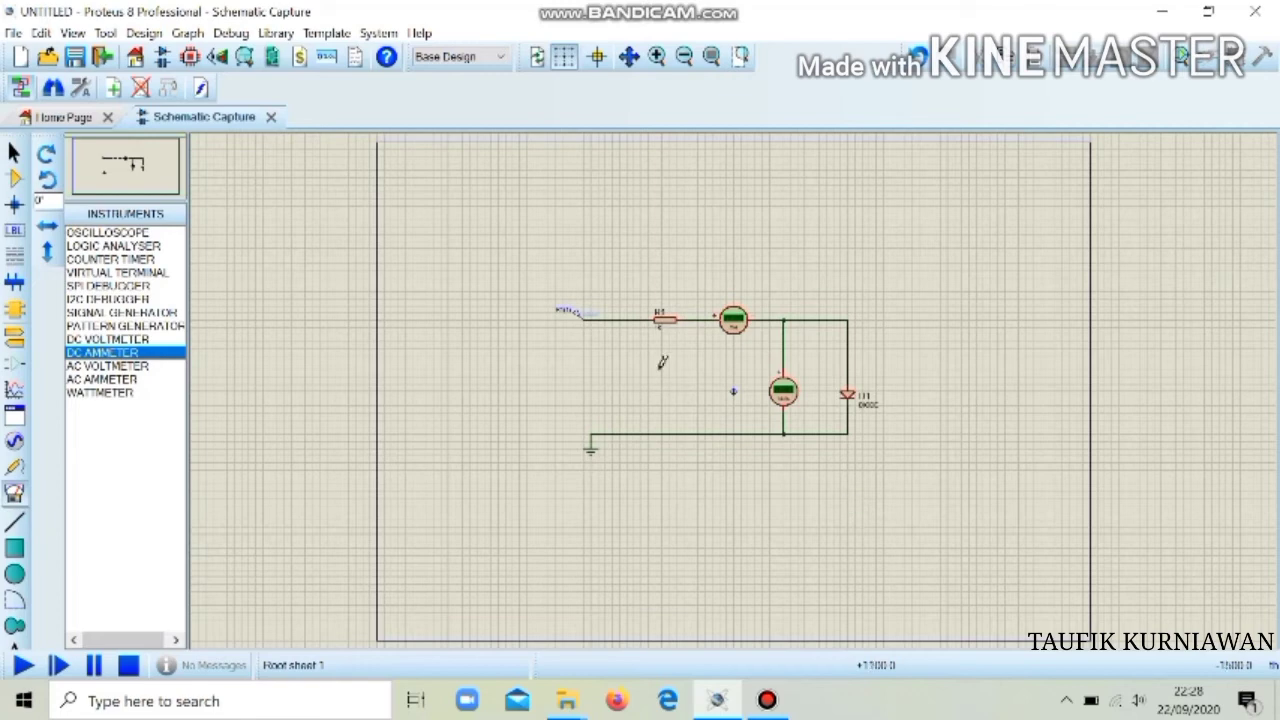
Step: Review the DC generator's properties in the single-diode circuit
double_click(577, 328)
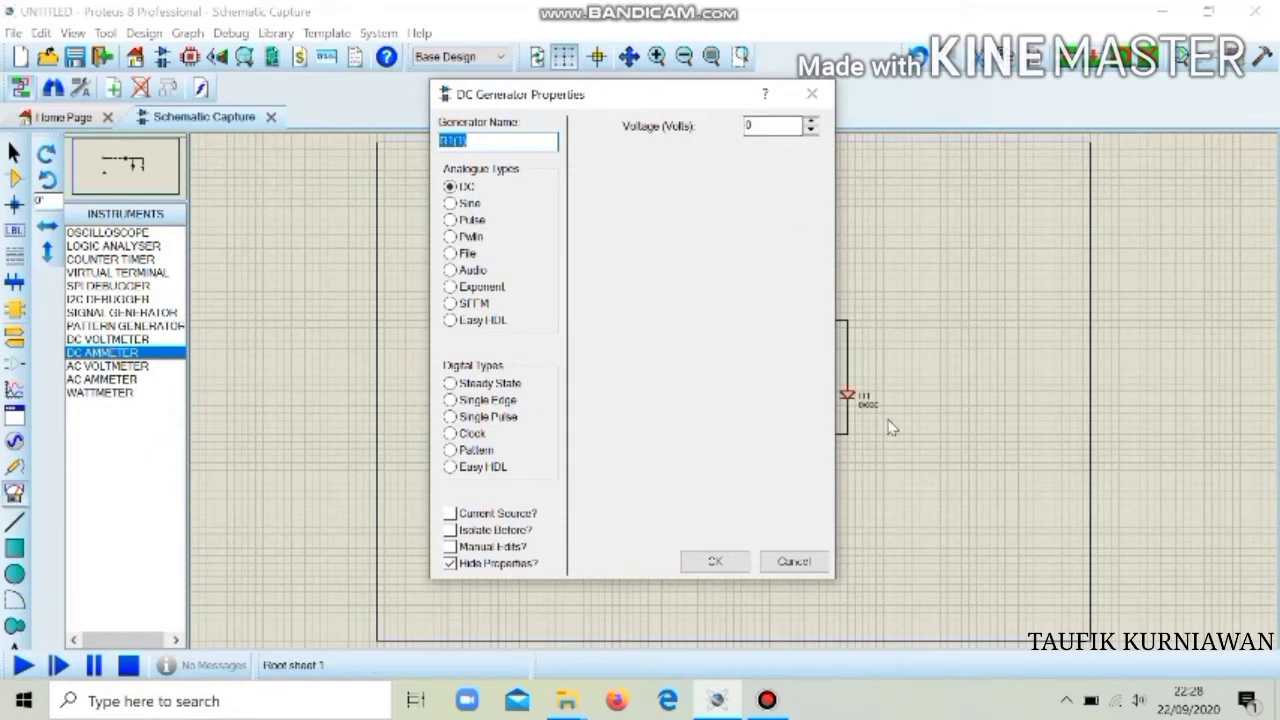
left_click(811, 93)
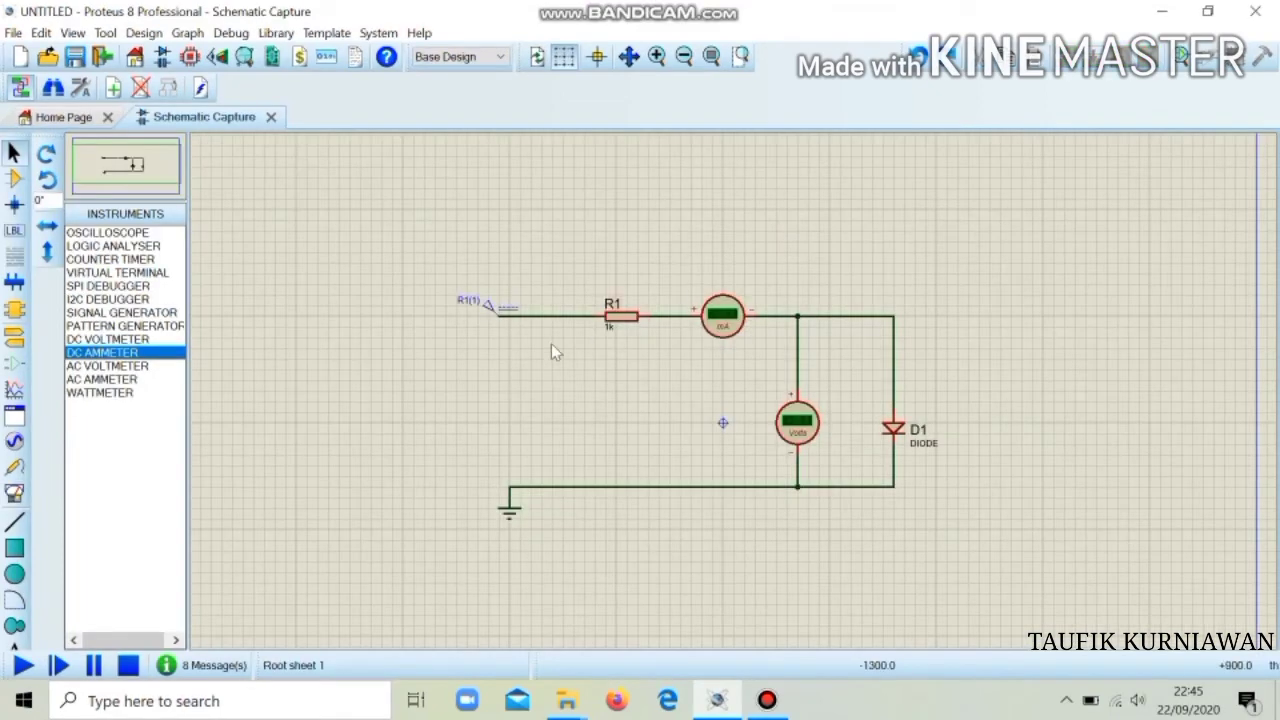
Step: Set the DC generator's voltage to 8 V and run the simulation to read the diode's current and voltage
double_click(490, 313)
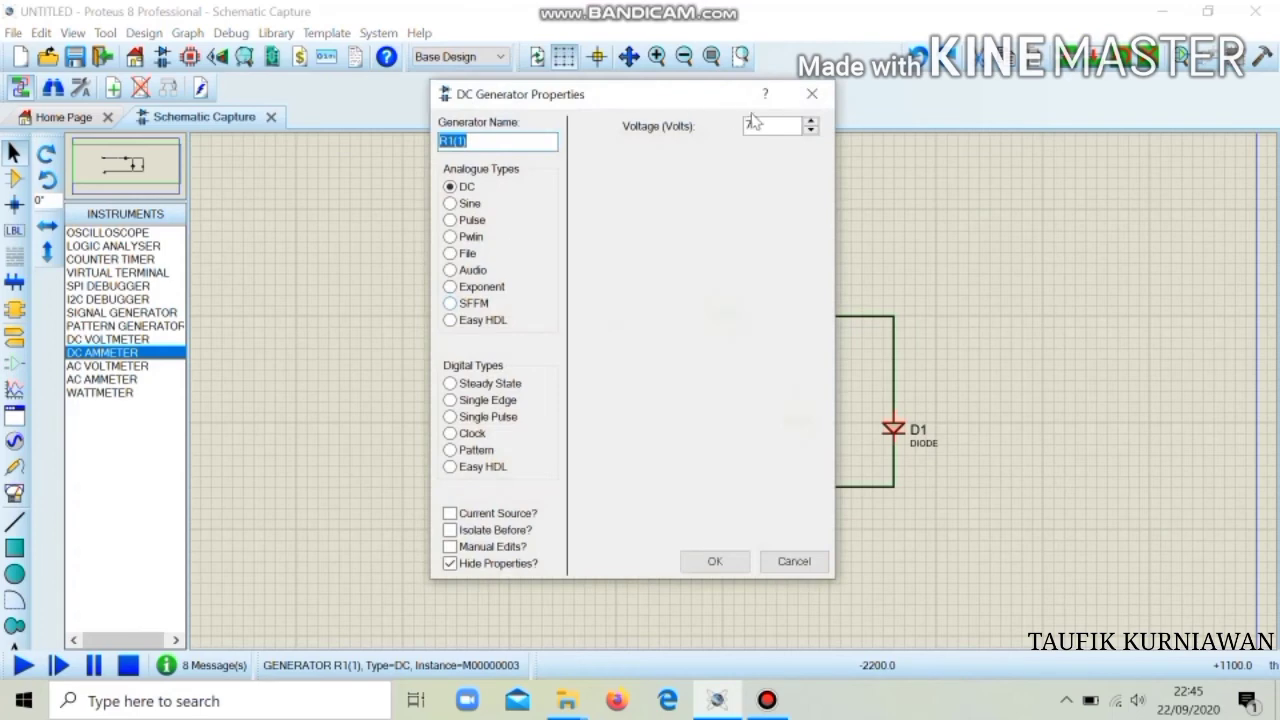
left_click(763, 124)
key("BackSpace")
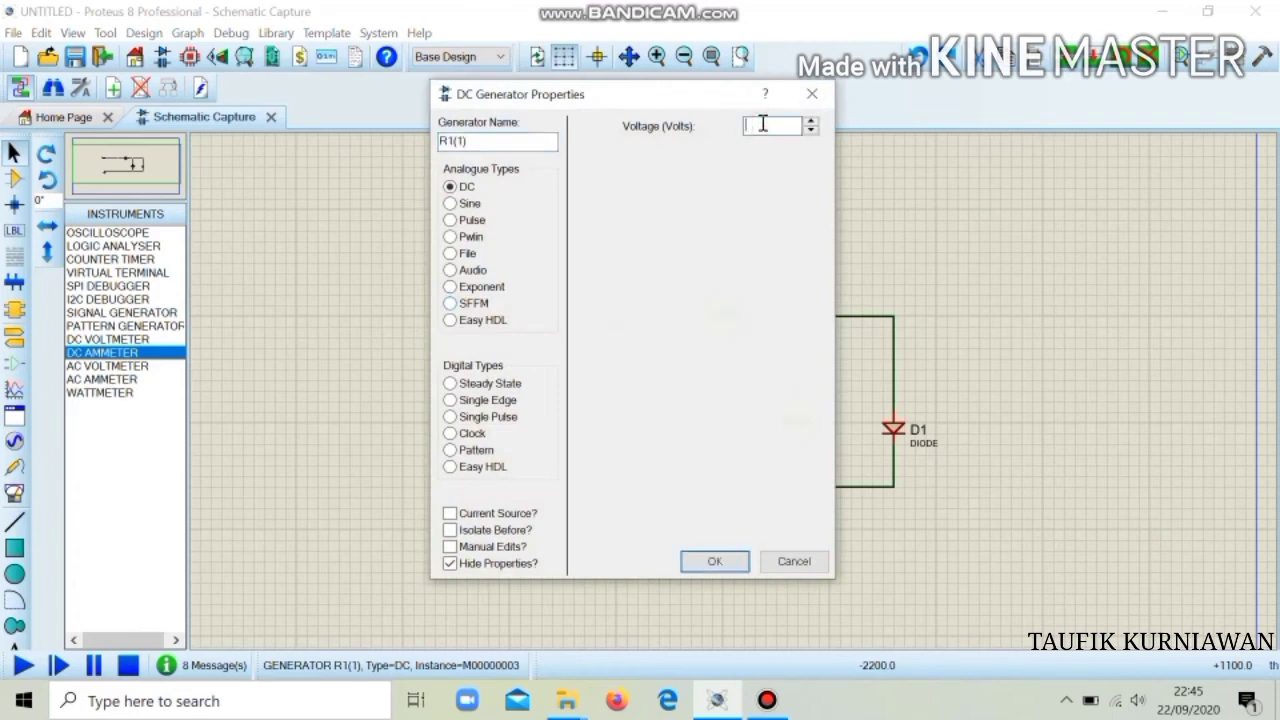
type("8")
left_click(716, 564)
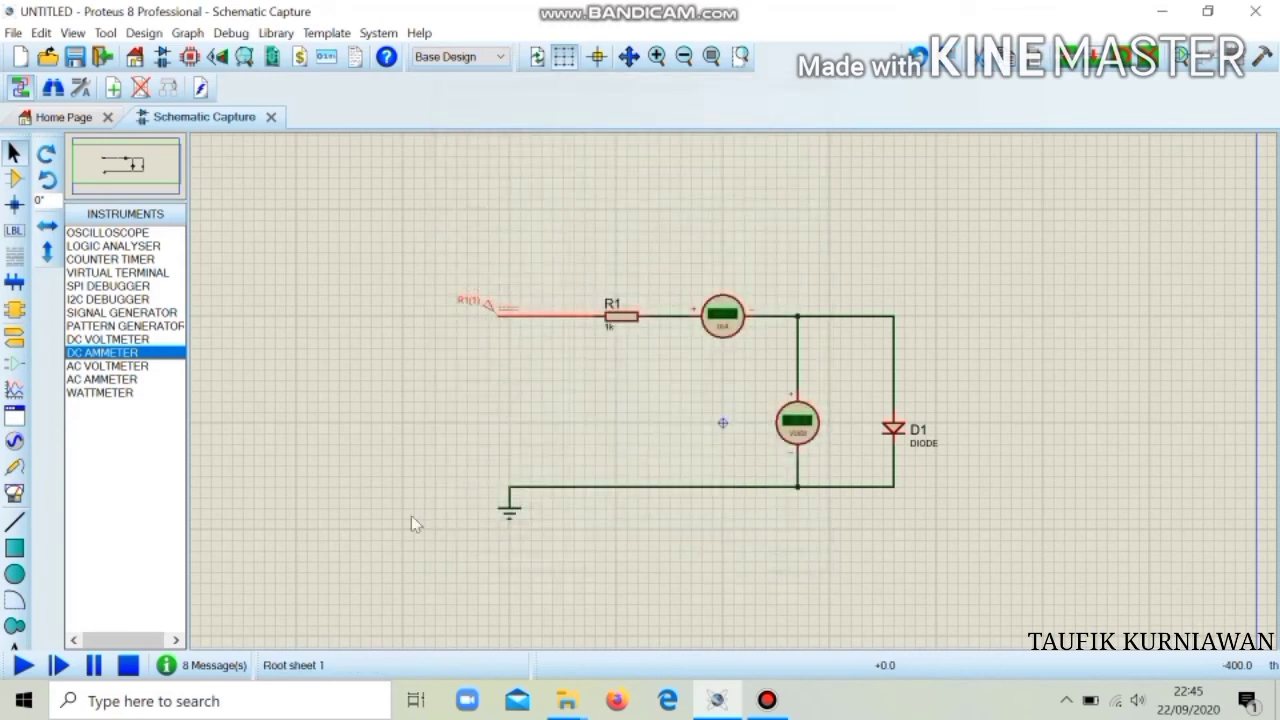
left_click(22, 665)
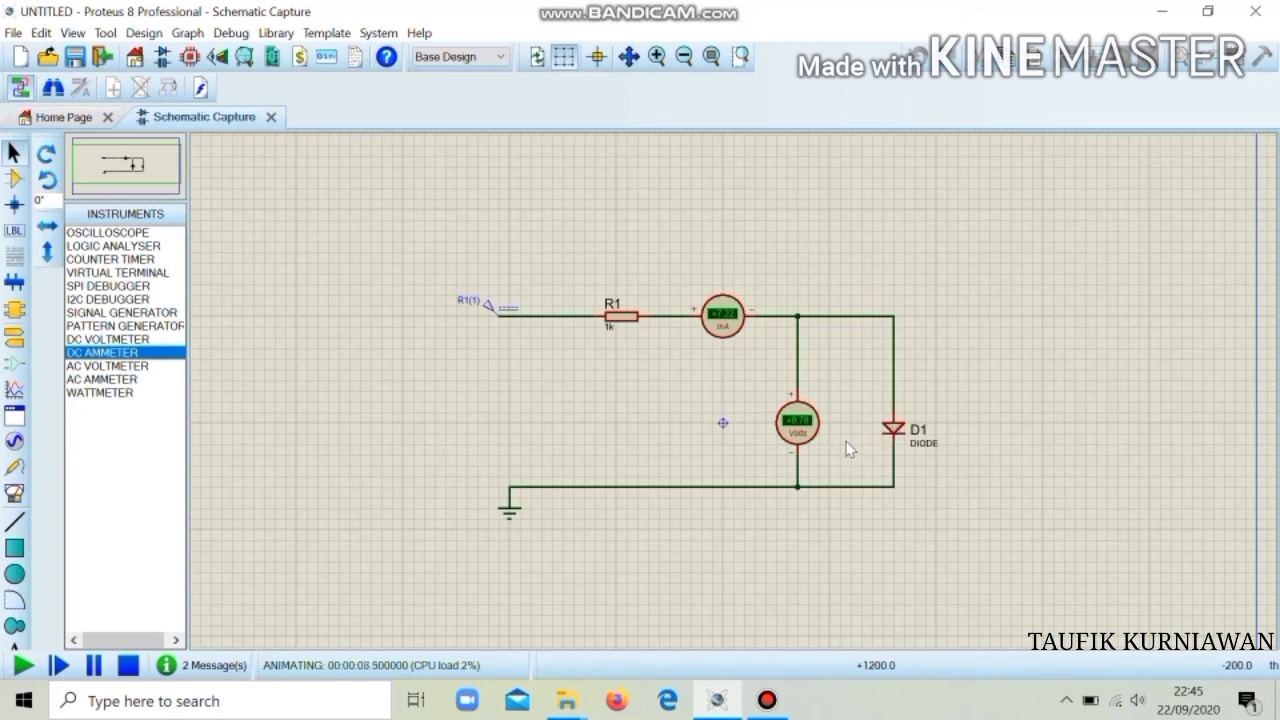
left_click(128, 666)
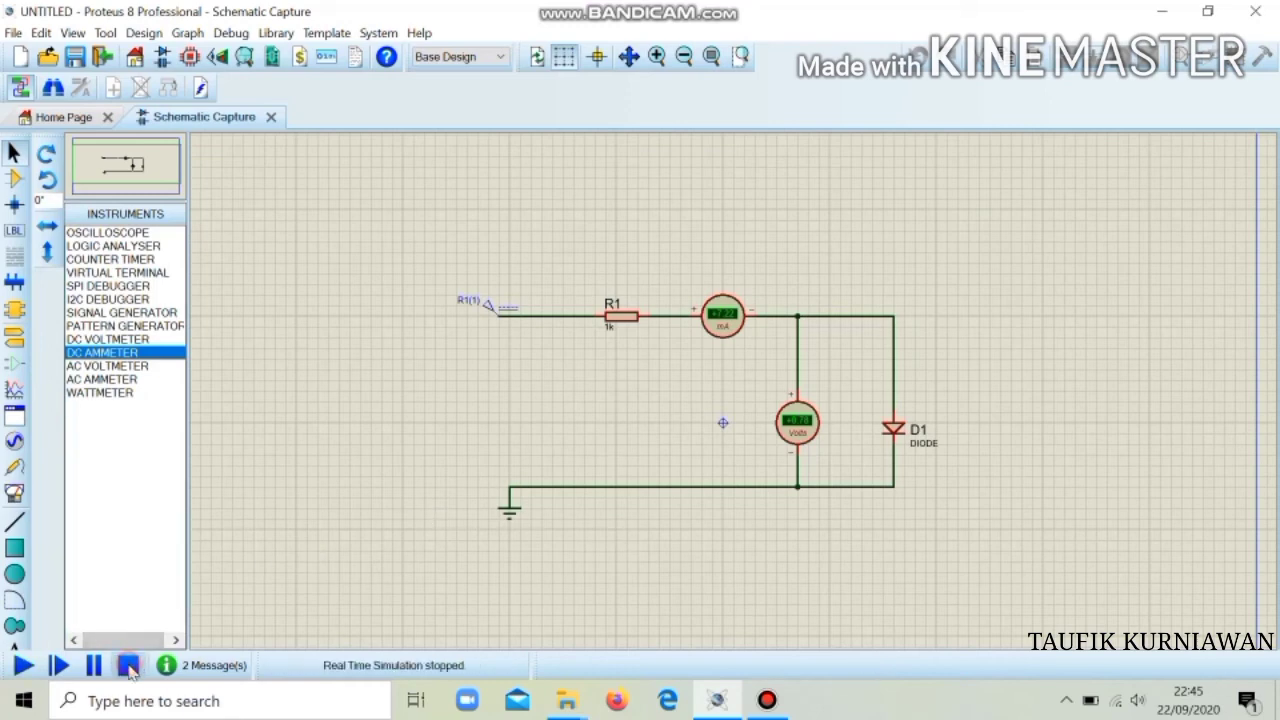
Step: Delete the two wires connecting D1 to the circuit and rotate the diode 180 degrees
left_click(897, 495)
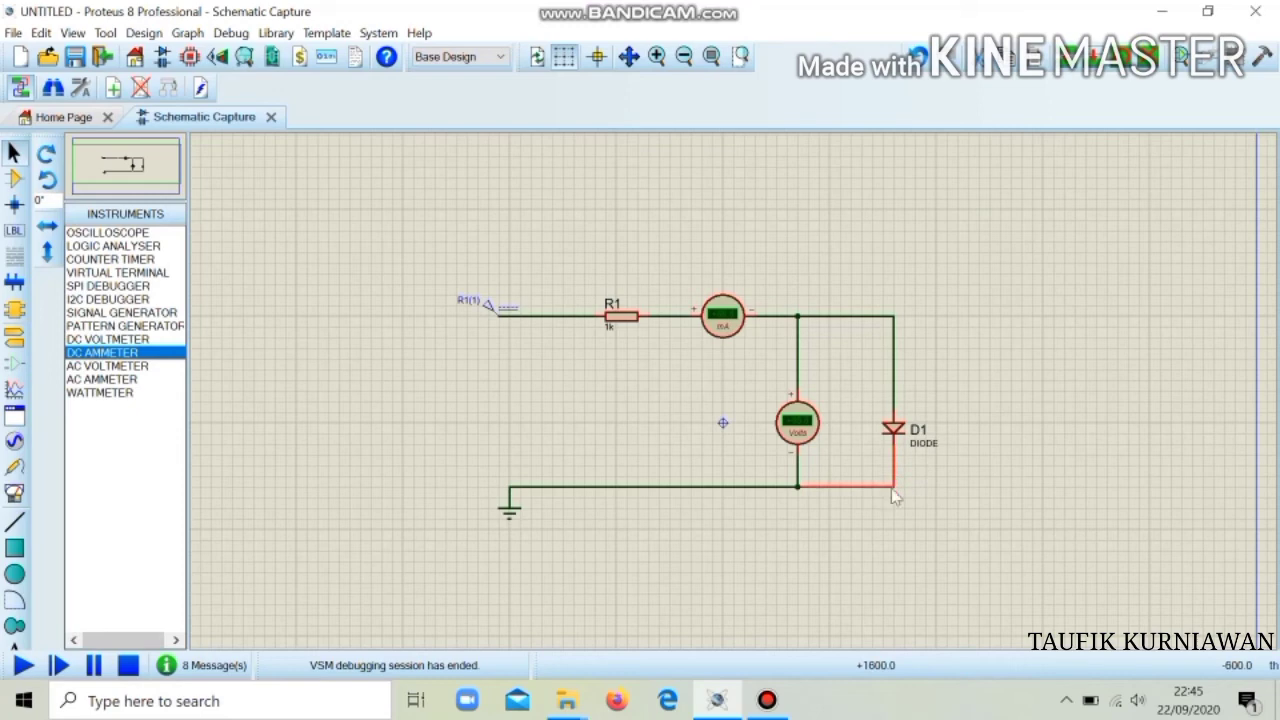
key("Delete")
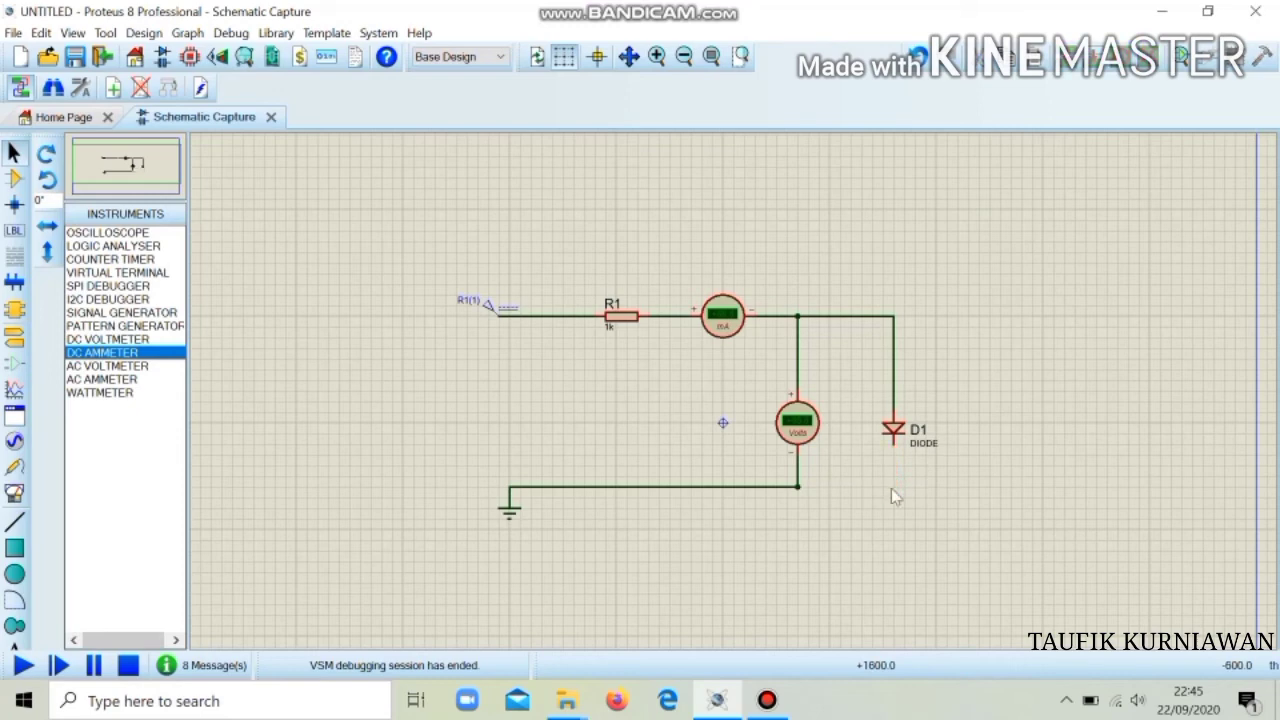
left_click(838, 314)
key("Delete")
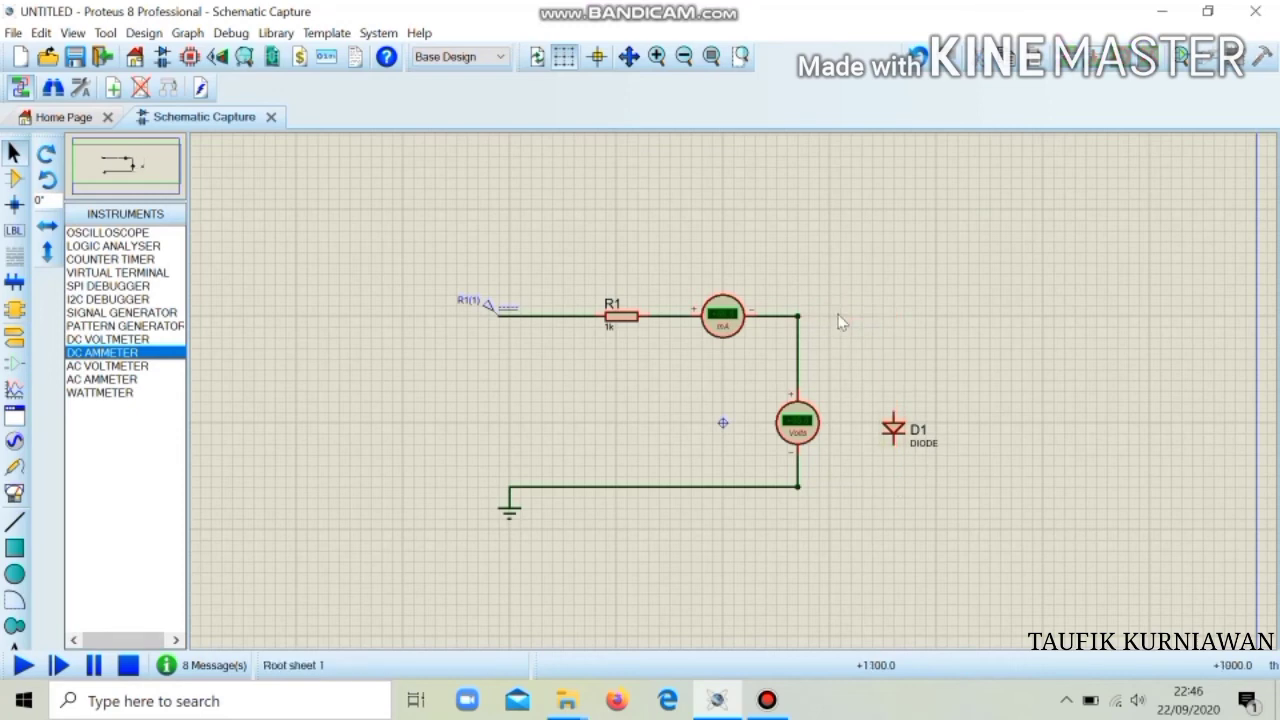
right_click(890, 443)
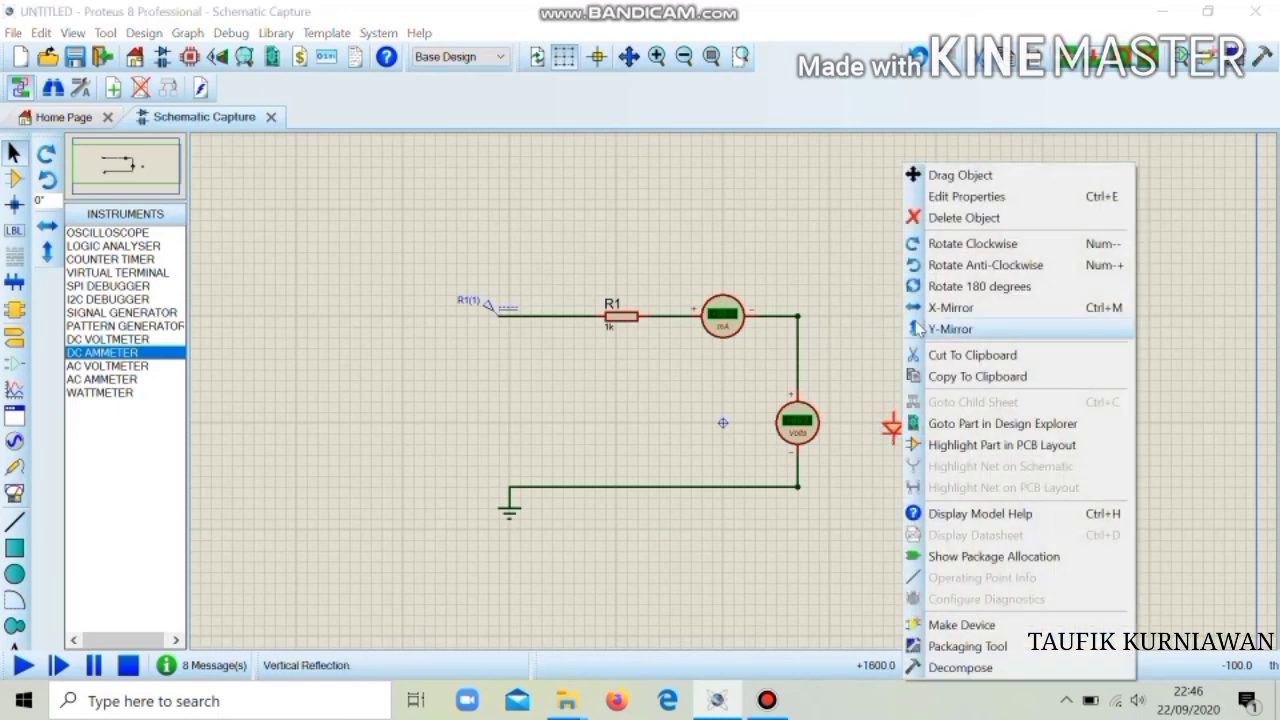
left_click(935, 286)
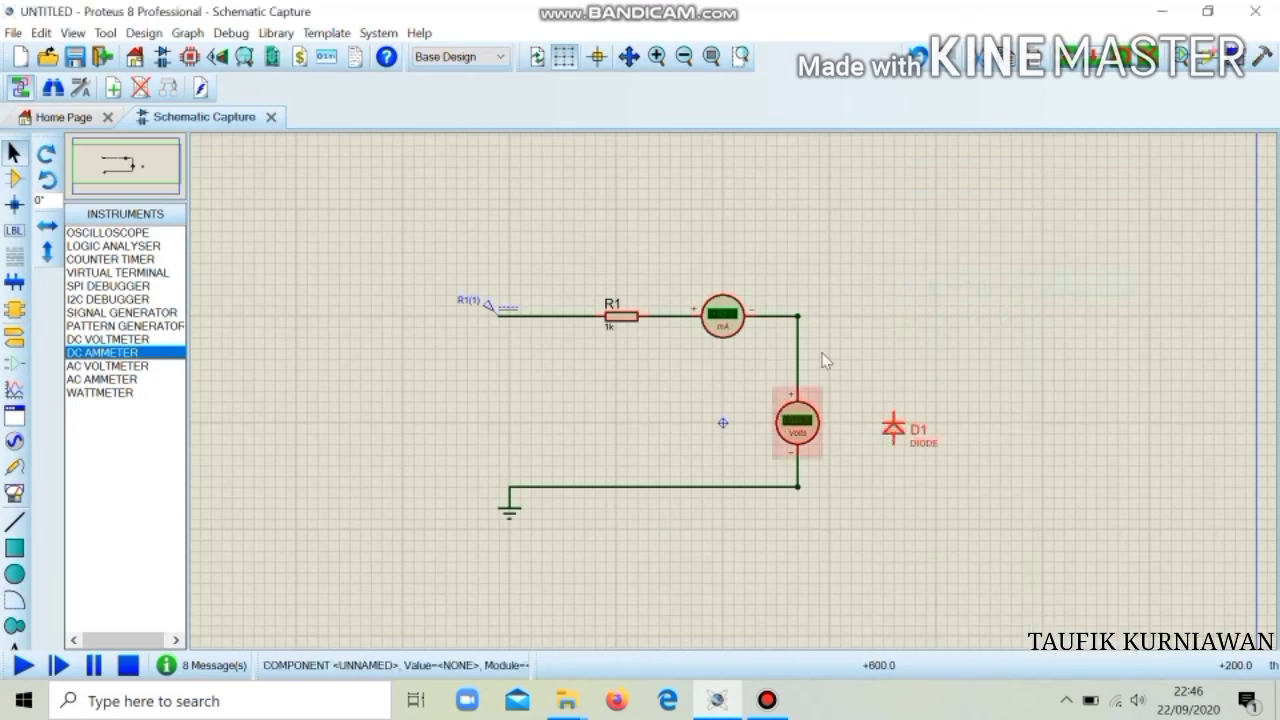
Step: Wire the reversed D1 in parallel with the voltmeter, cathode to the positive side and anode to ground, and start the simulation
left_click(800, 314)
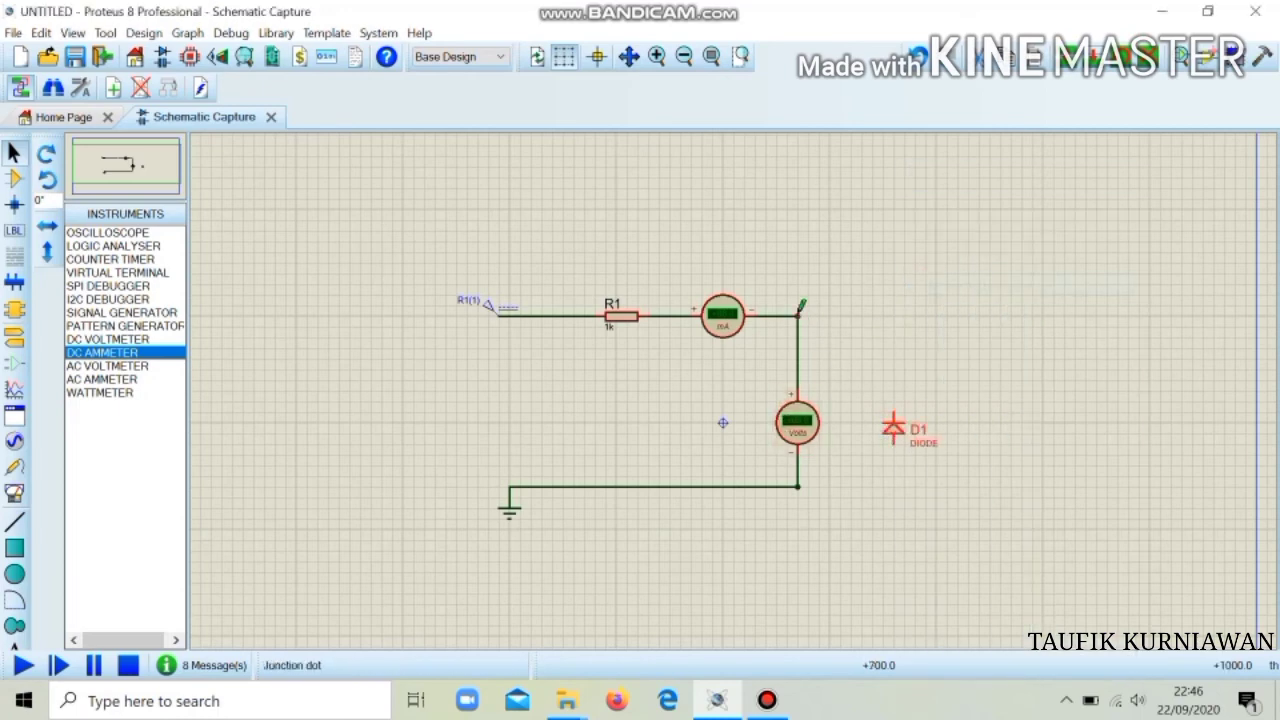
left_click(896, 414)
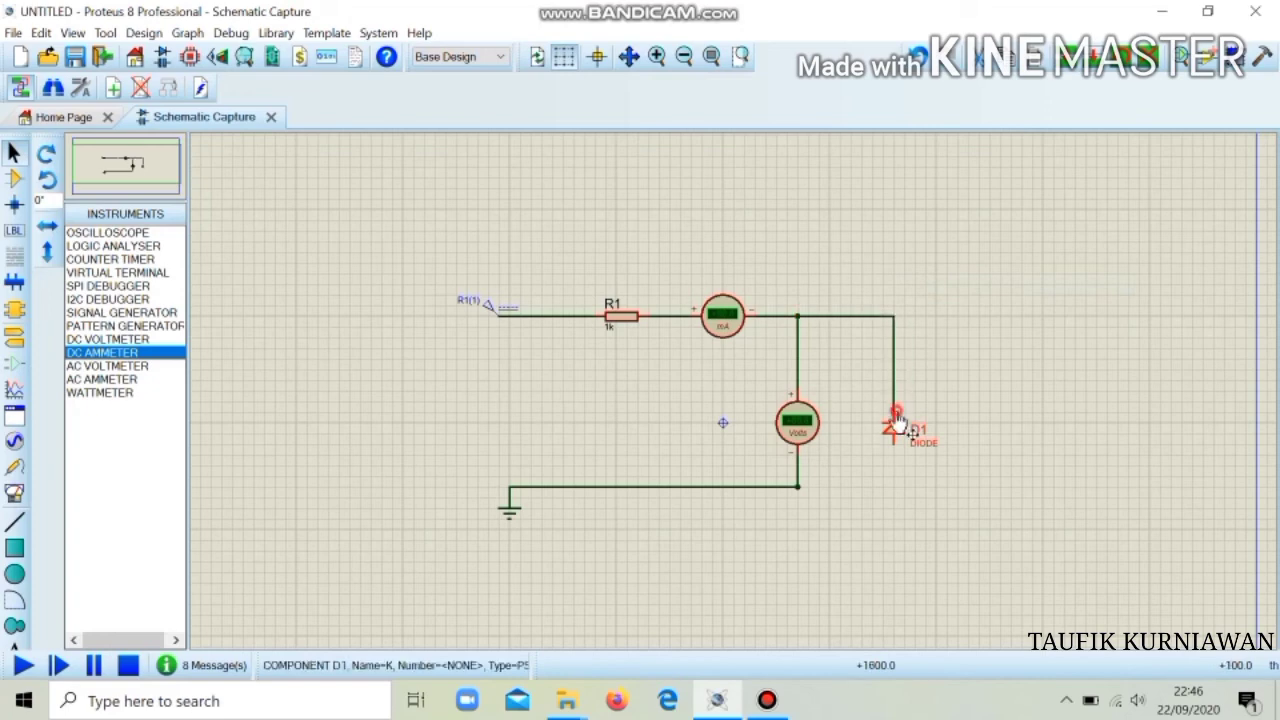
left_click(797, 488)
left_click(894, 448)
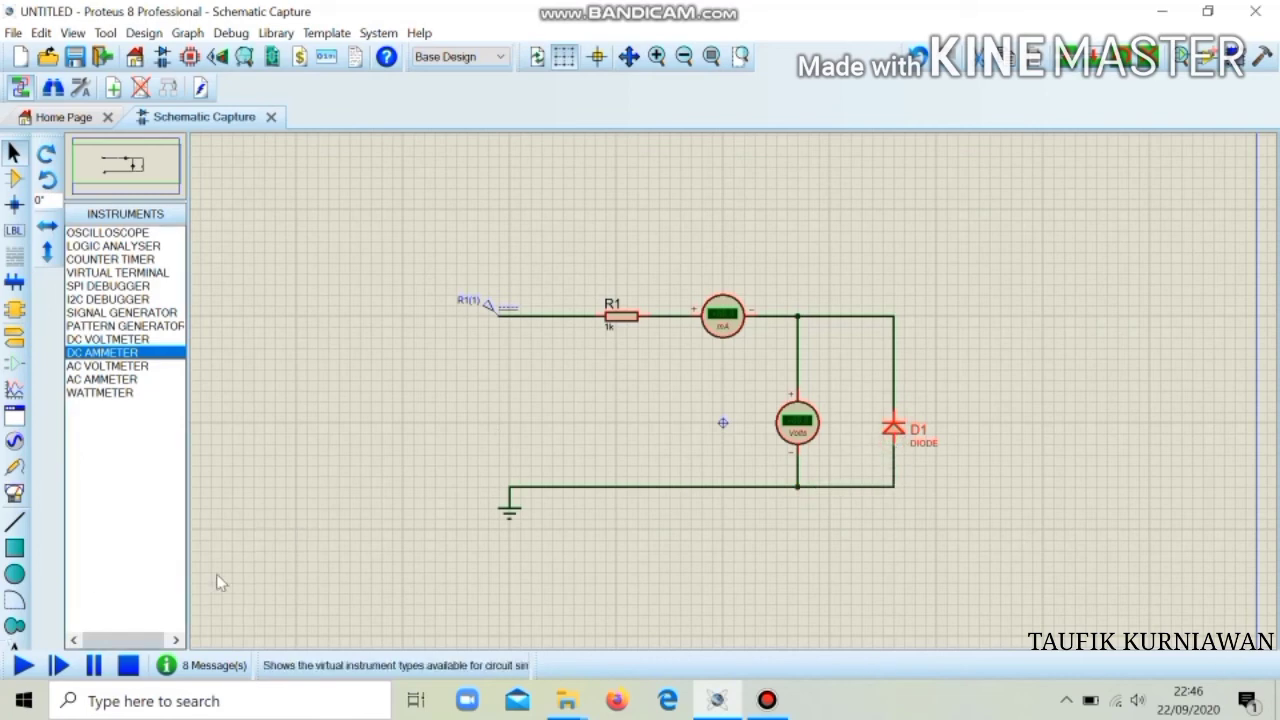
left_click(21, 666)
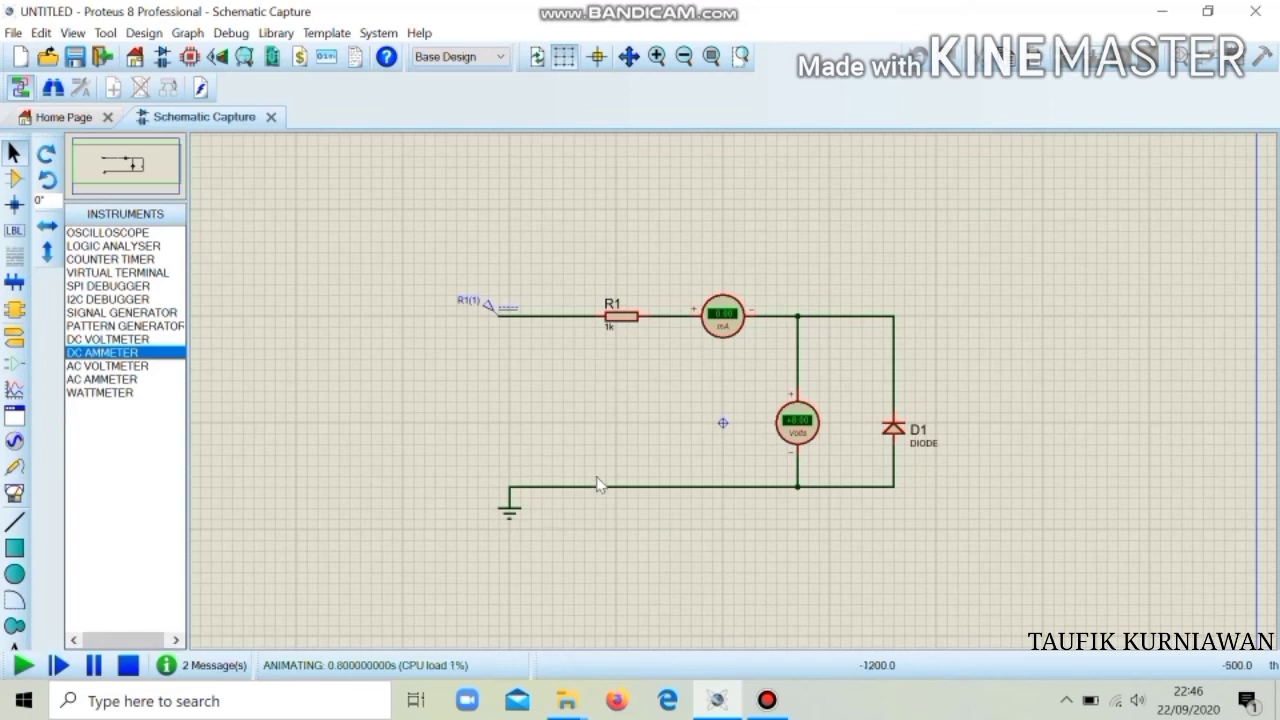